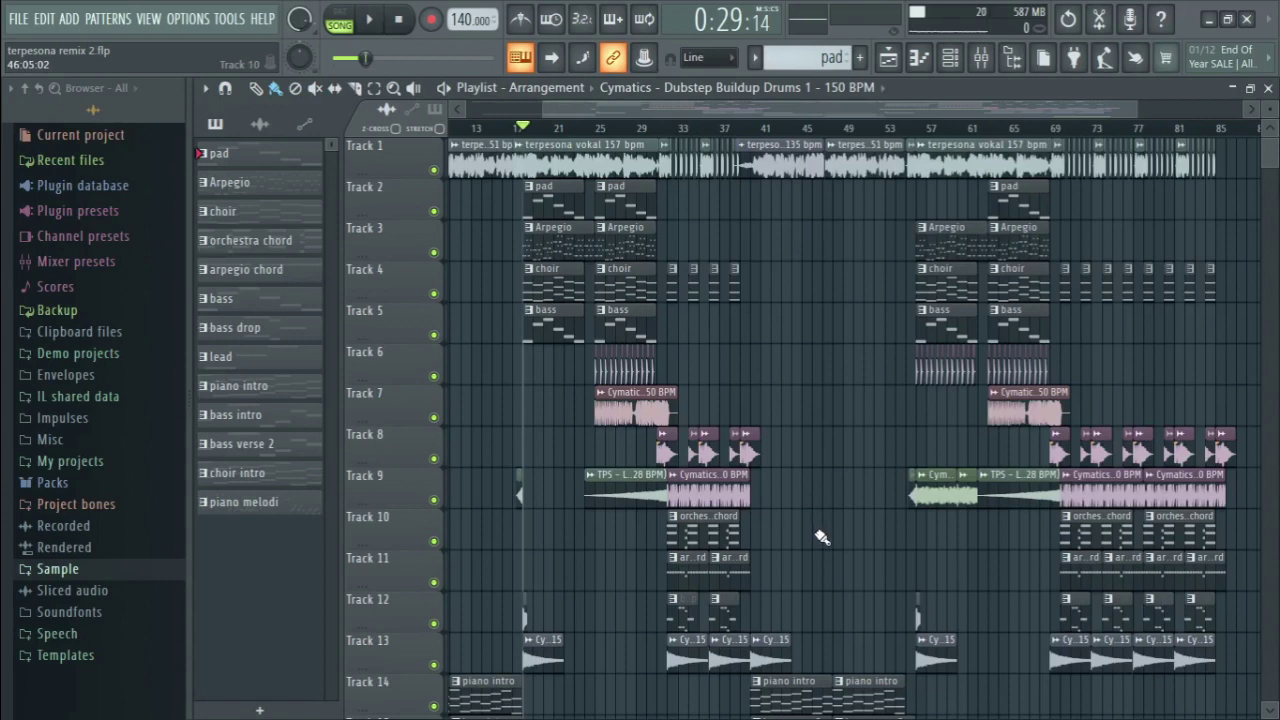
scroll(818, 537, down, 4)
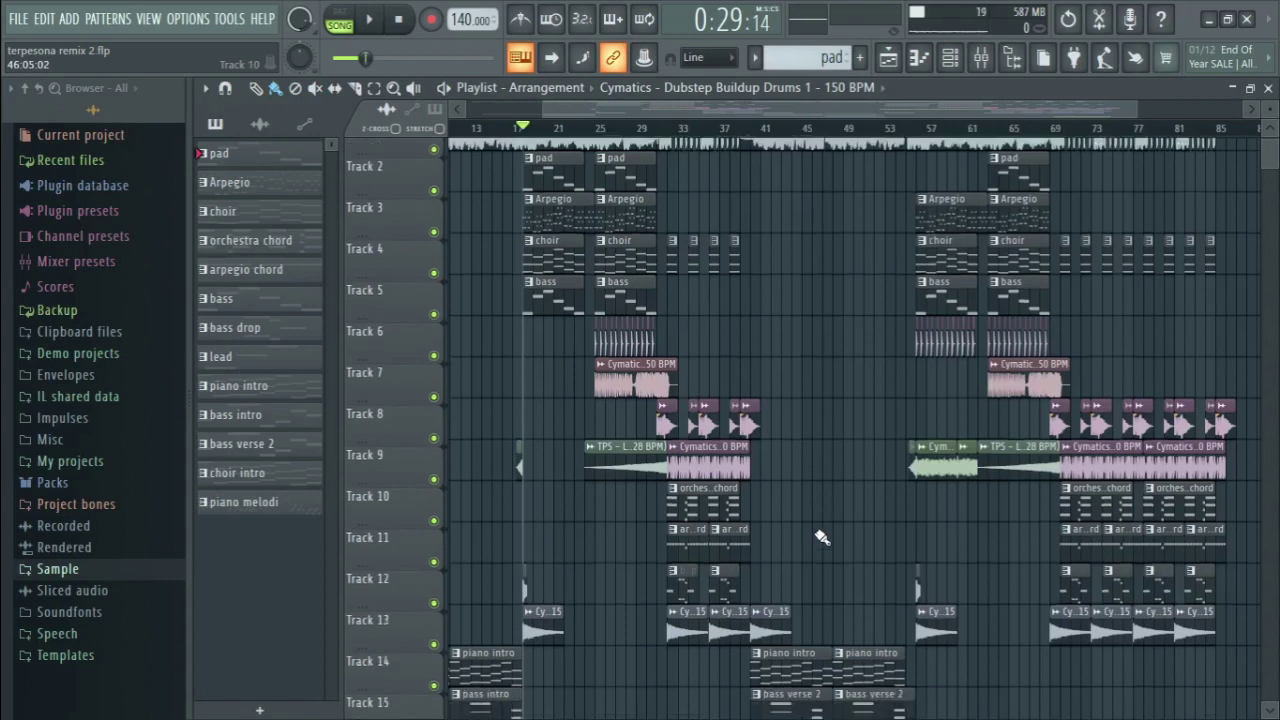
scroll(815, 537, up, 3)
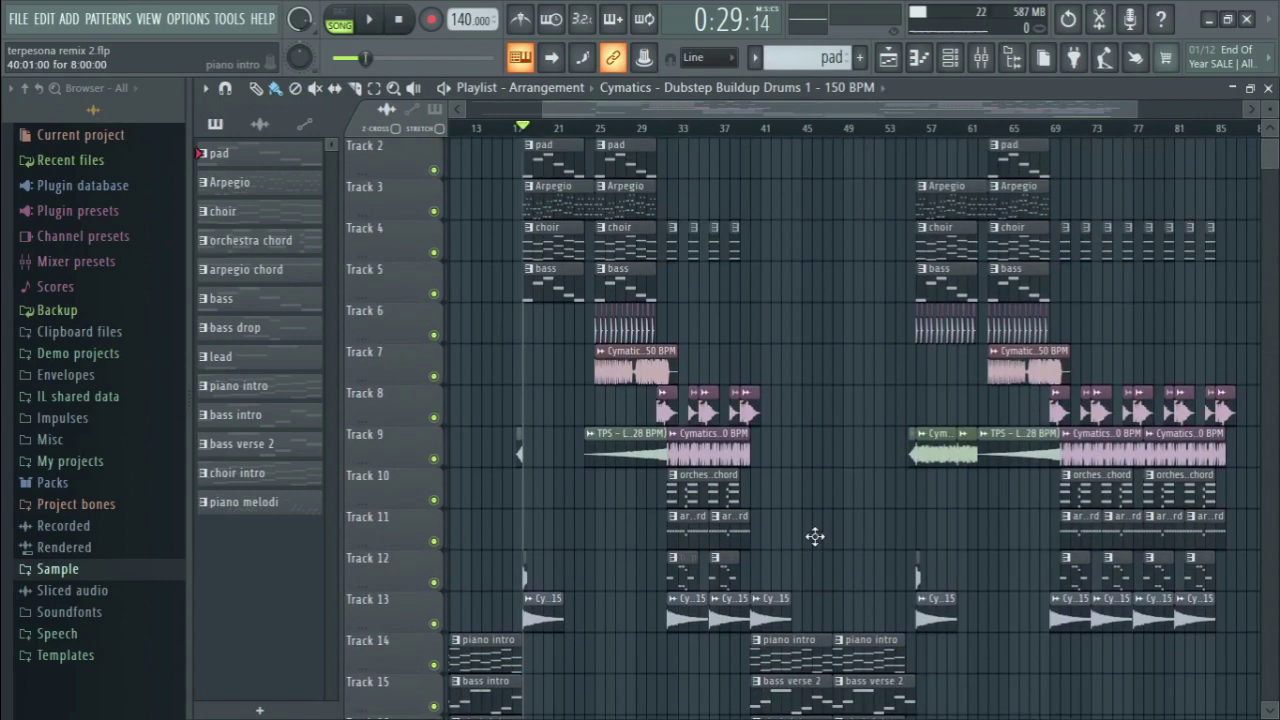
scroll(815, 537, up, 1)
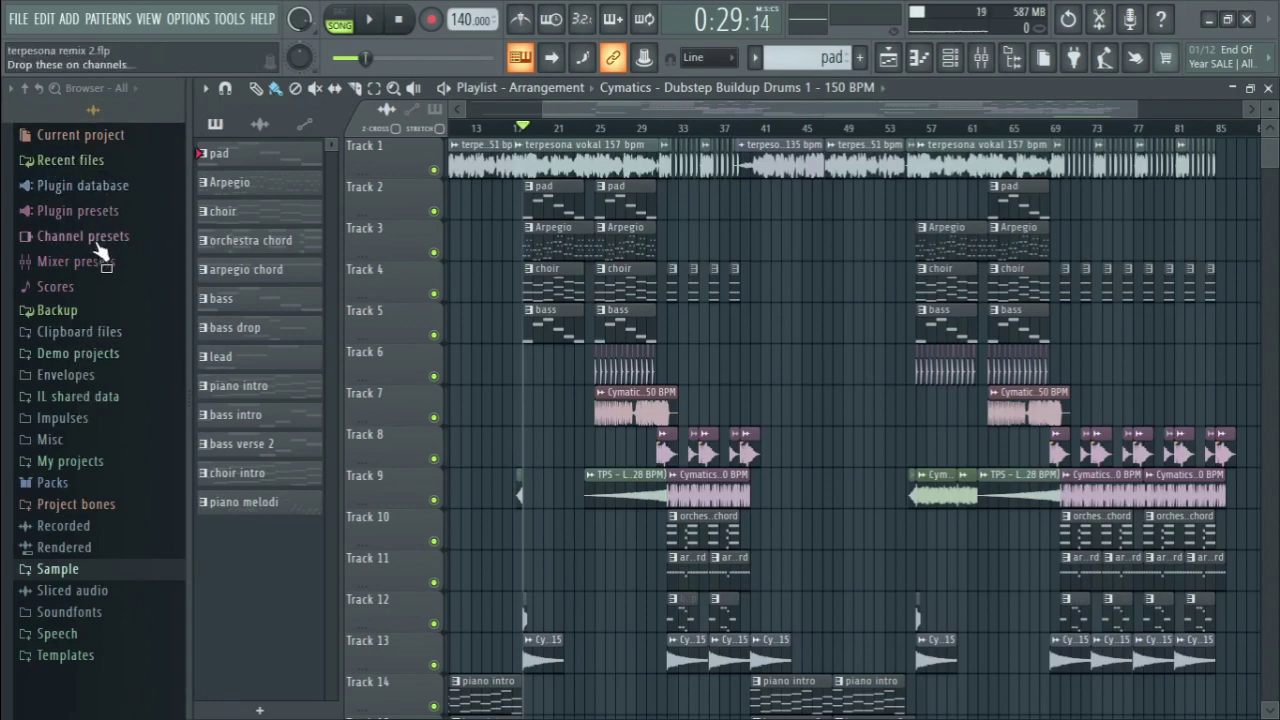
Expand the Sample folder in the browser and look inside the 808 Mob Hip-Hop Sample Pack and the Lofi Toolkit.
click(58, 569)
scroll(112, 610, down, 3)
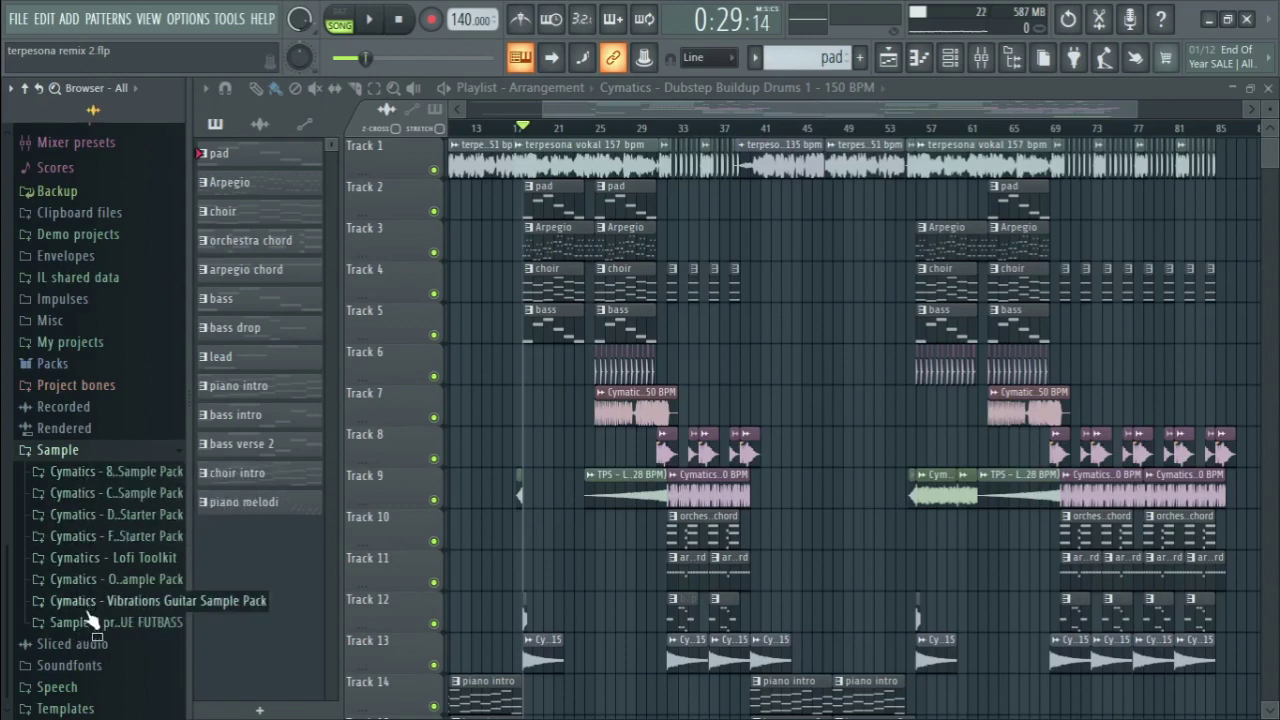
click(72, 474)
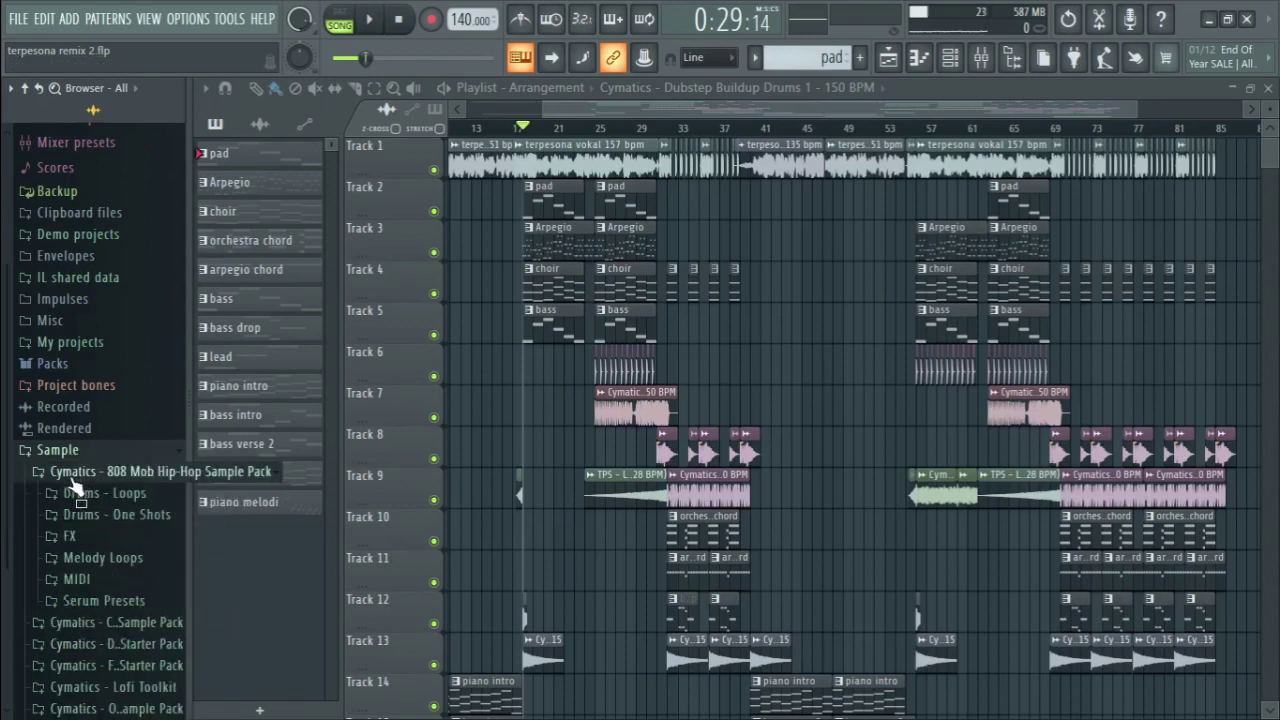
click(72, 474)
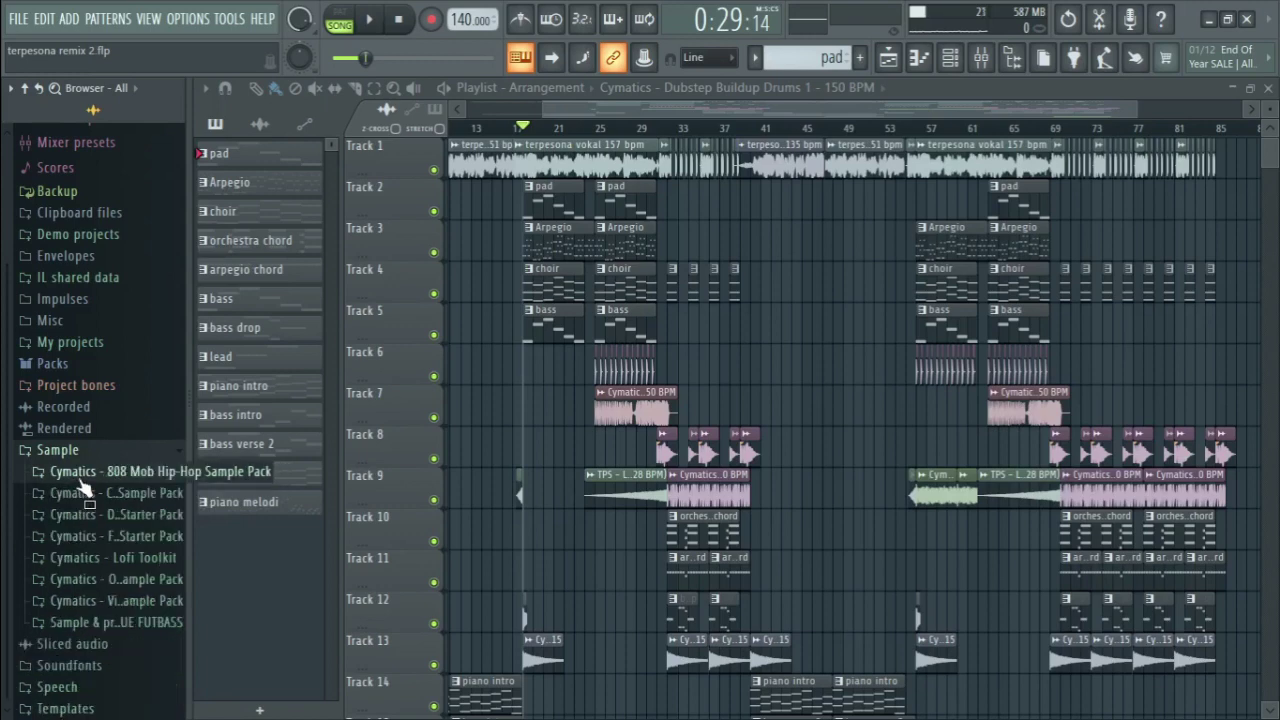
click(91, 558)
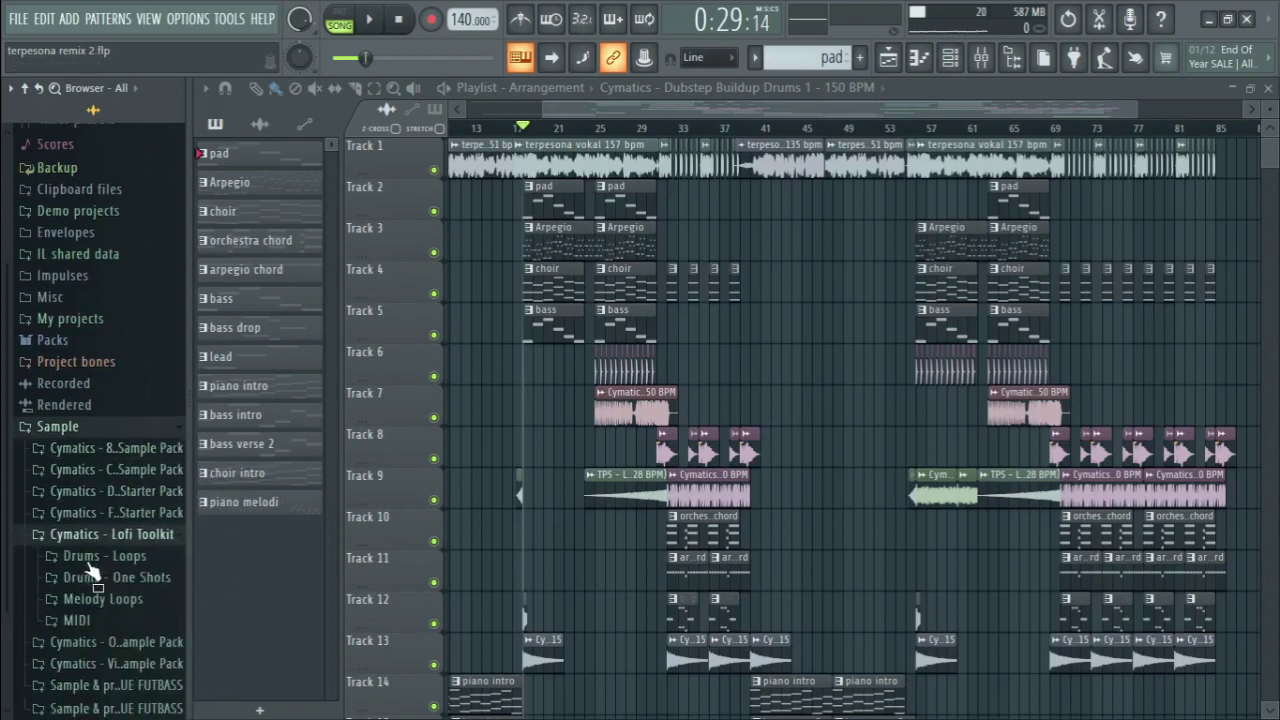
click(72, 472)
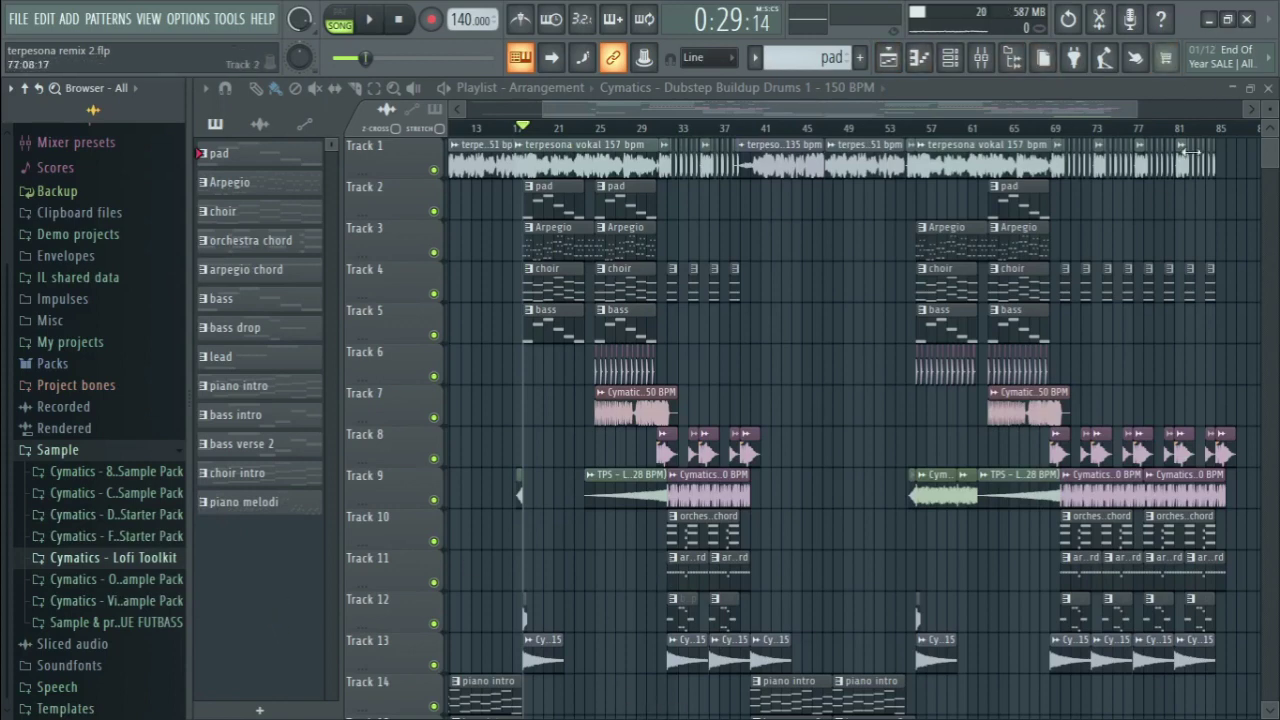
Switch to File Explorer, show how the sample pack folders in Sample transfer to the browser's sample folder, and minimize it.
click(1227, 19)
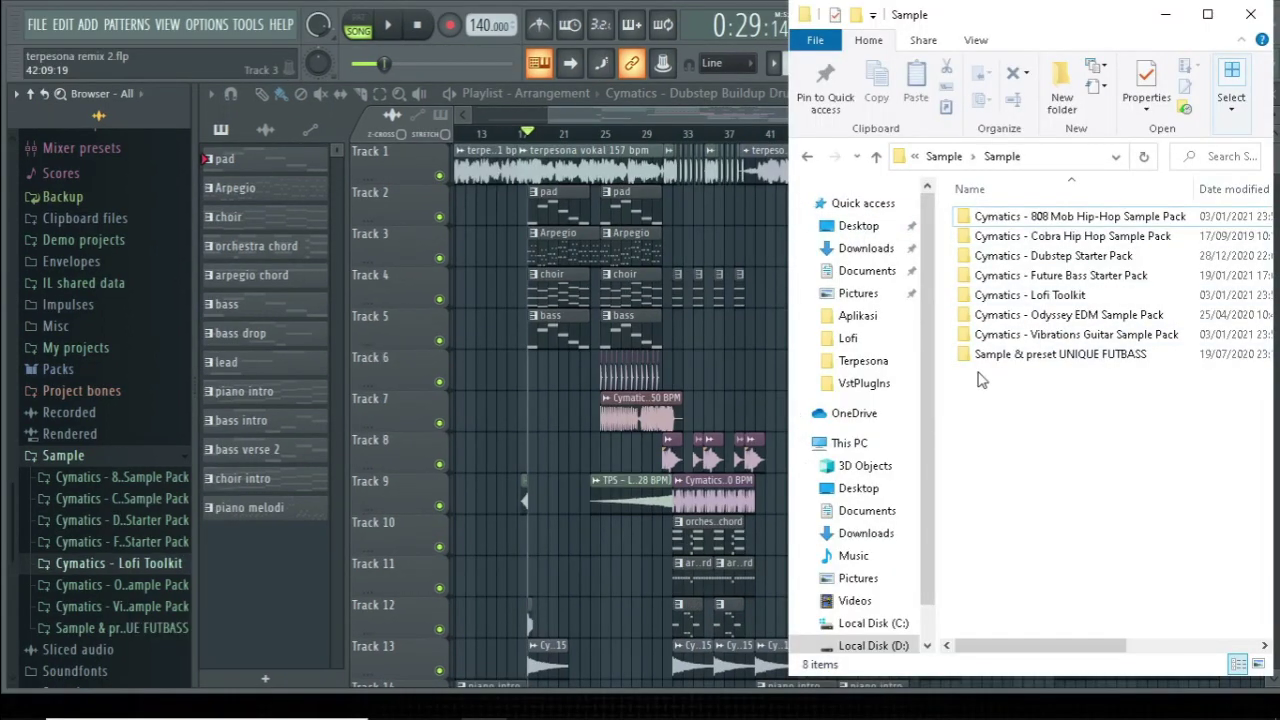
click(1045, 218)
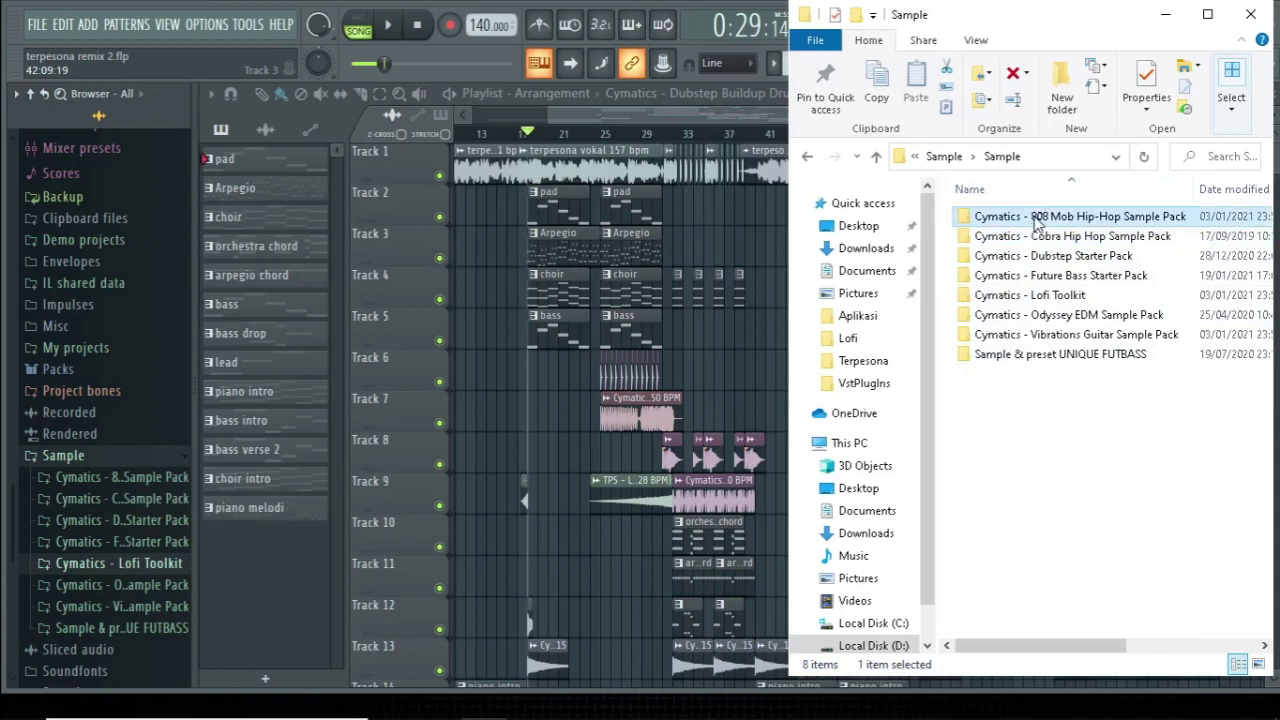
drag(1037, 224, 98, 283)
drag(83, 147, 1014, 206)
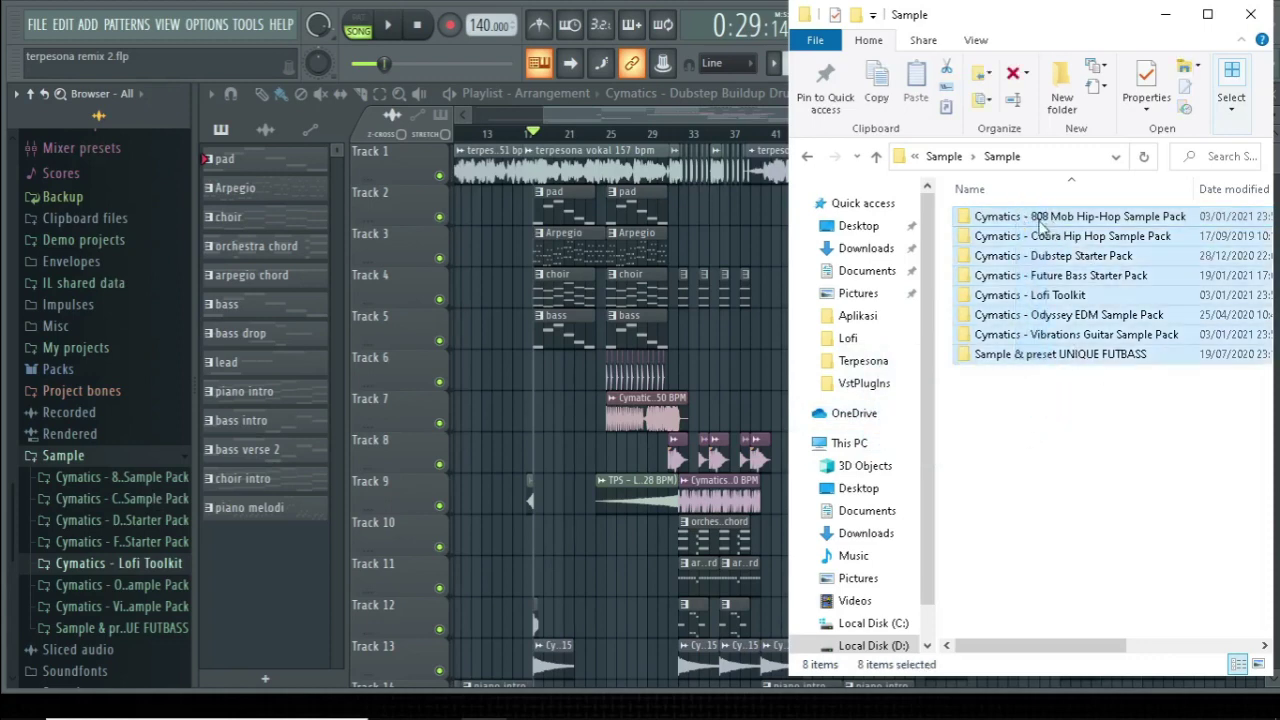
click(1165, 14)
Look through the playlist arrangement down to the piano melodi and sinden clips on Track 17.
scroll(222, 145, down, 2)
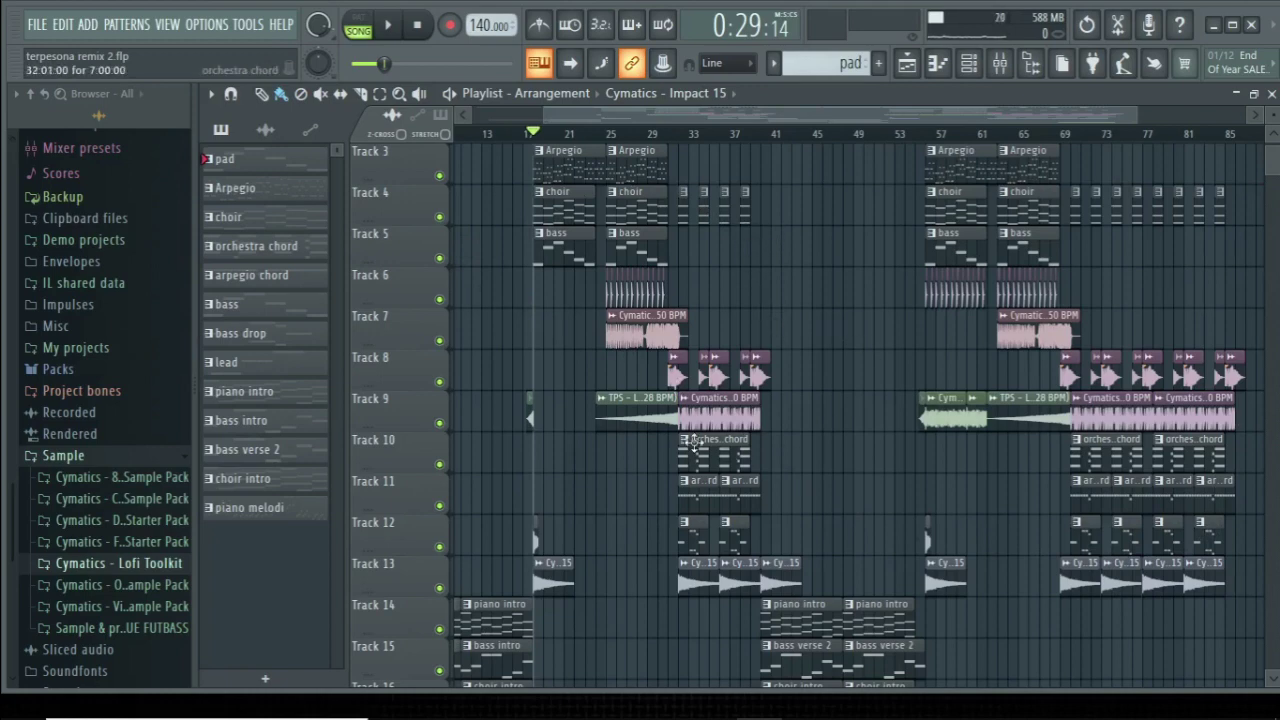
scroll(858, 328, up, 1)
scroll(848, 323, down, 8)
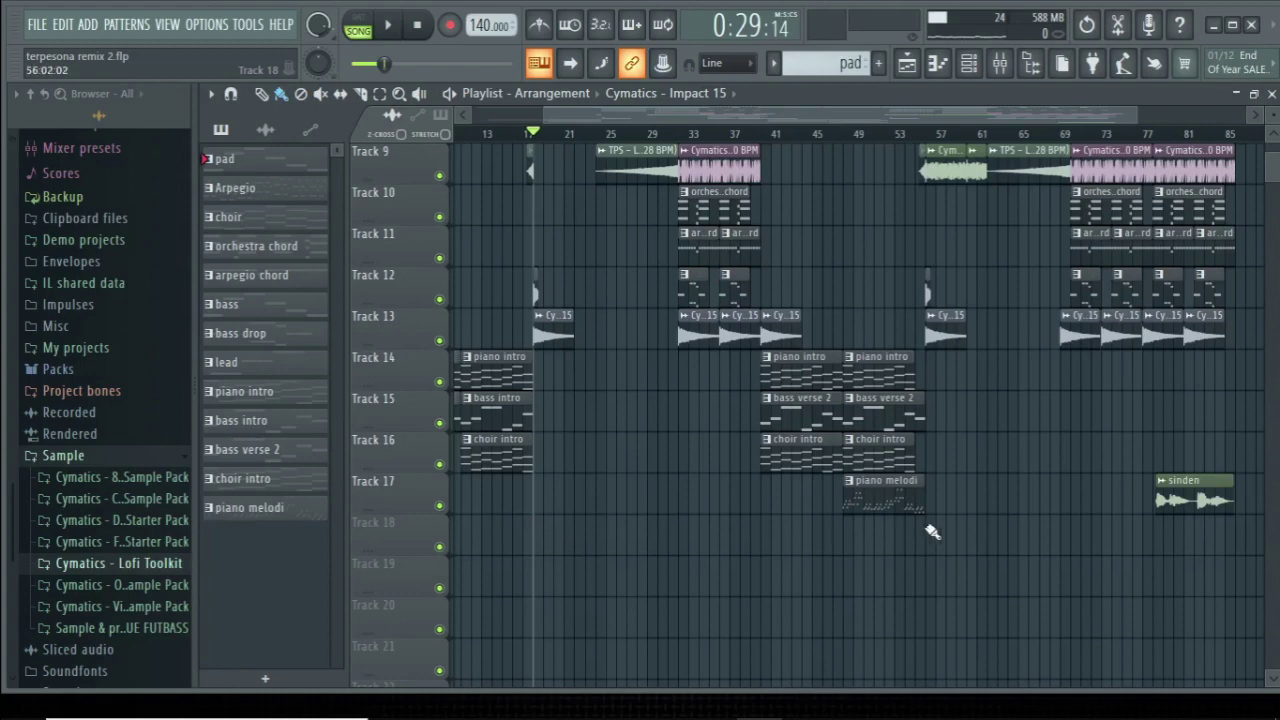
scroll(614, 429, up, 8)
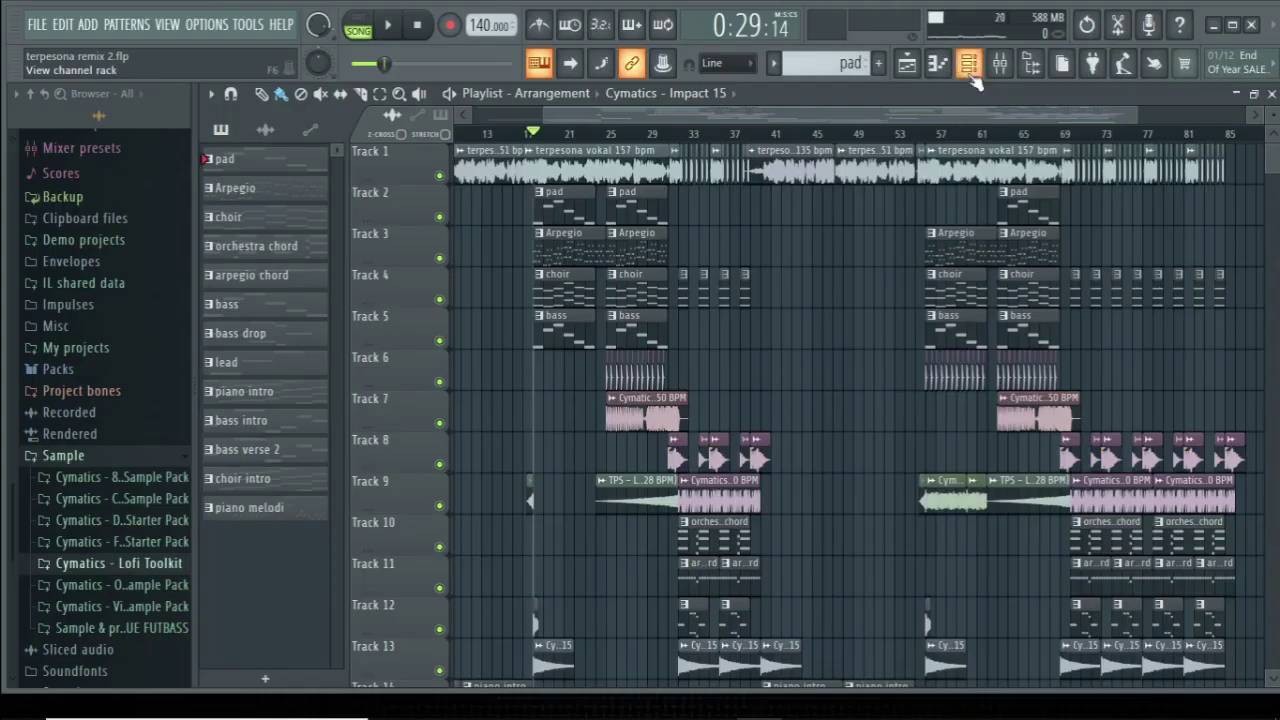
Show the channel rack and place it over the playlist so the pattern list and the end of the rack are accessible.
click(970, 72)
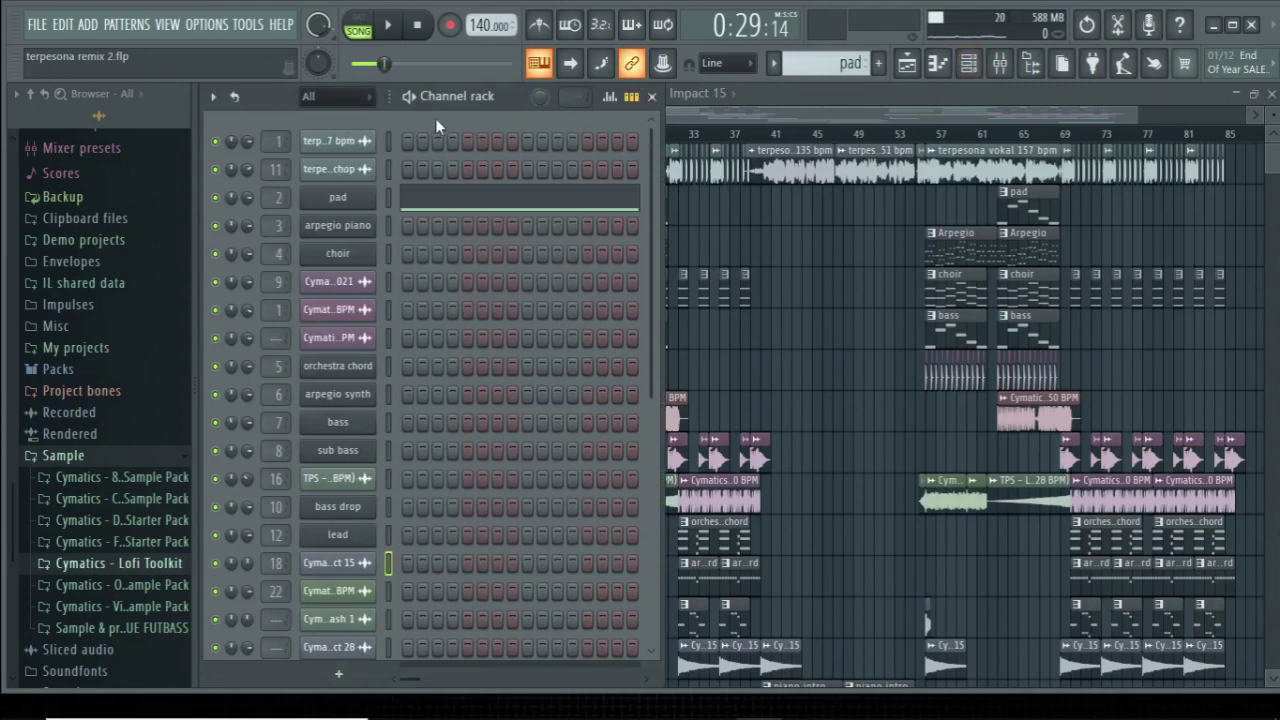
drag(480, 95, 722, 140)
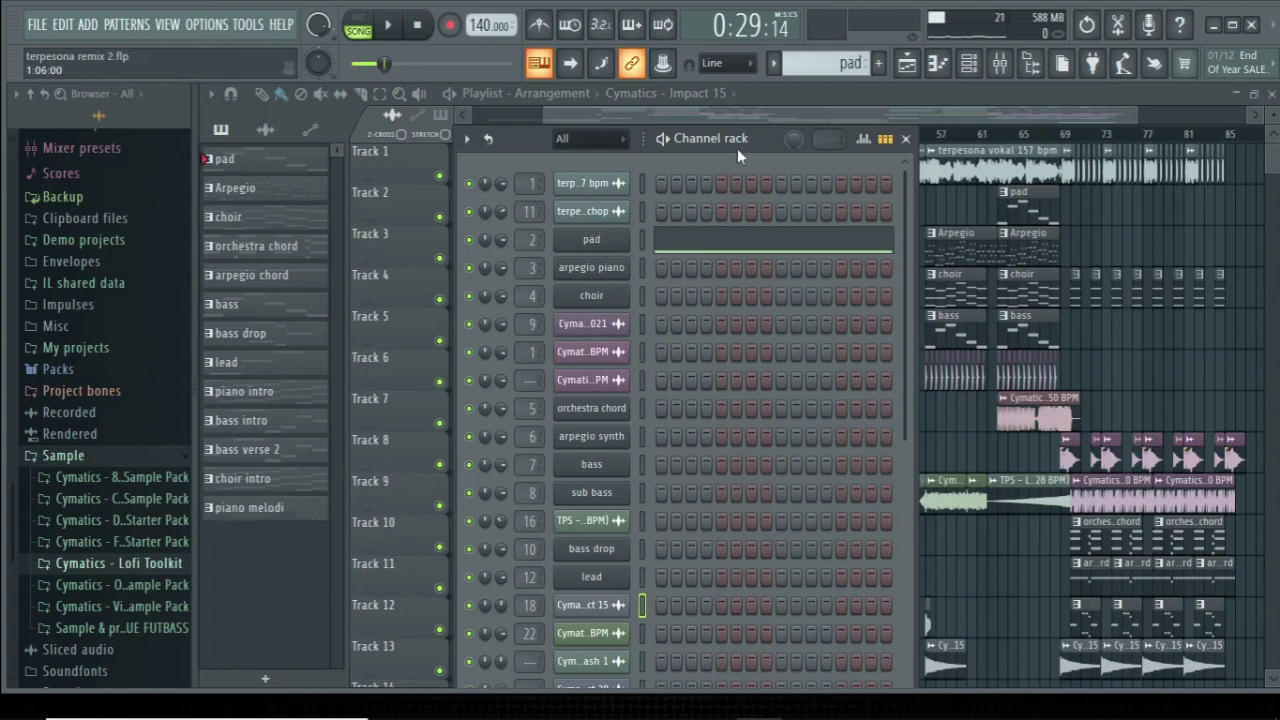
scroll(892, 255, down, 3)
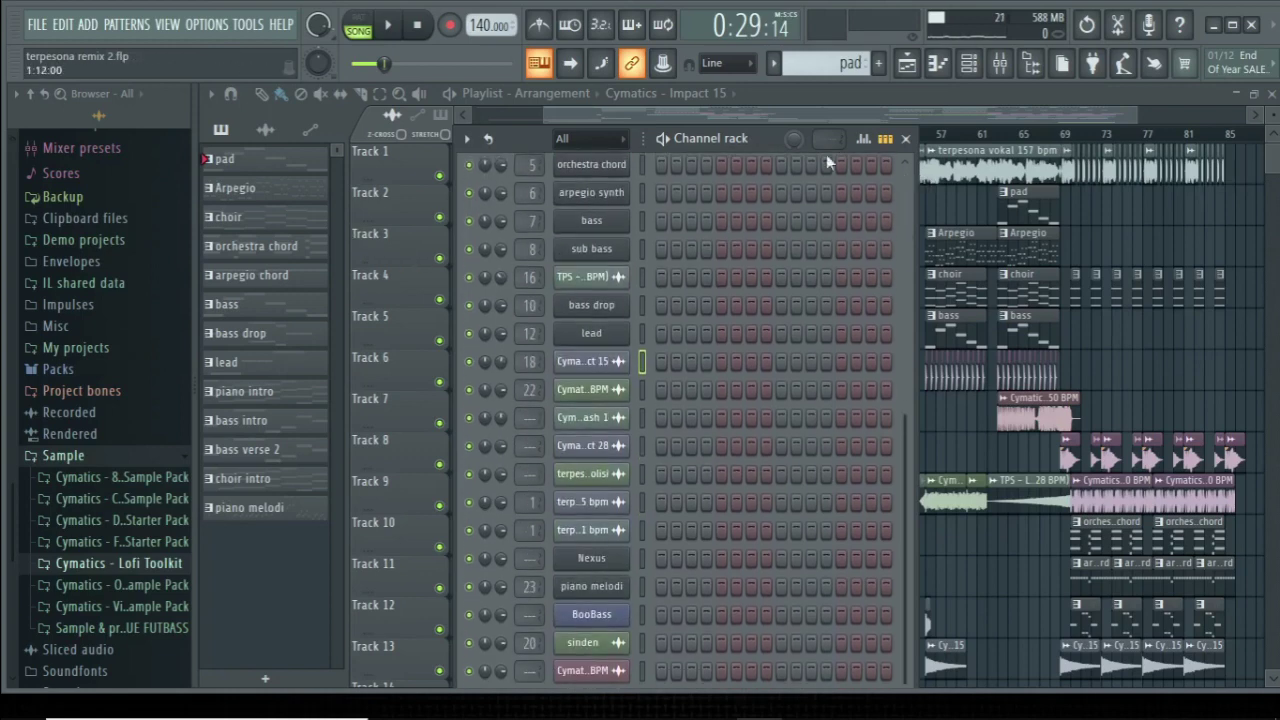
drag(772, 141, 764, 85)
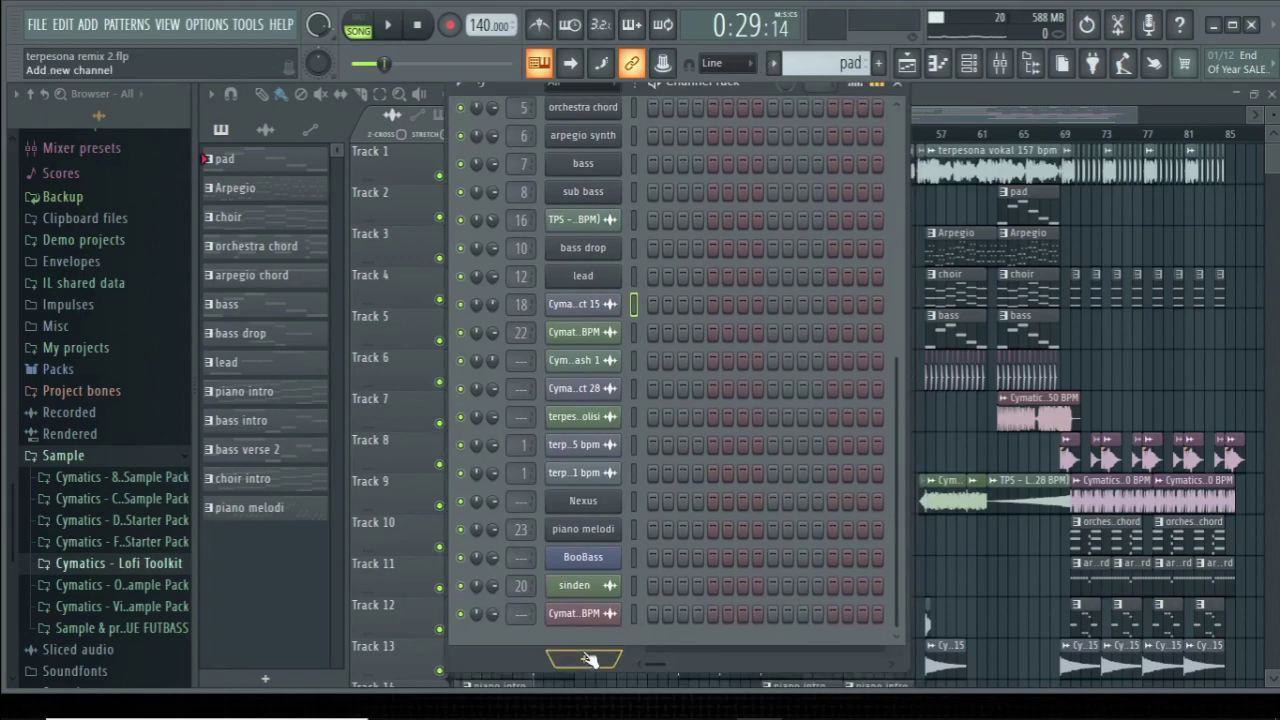
Add an FL Keys instrument as a new channel and close its plugin window.
click(585, 660)
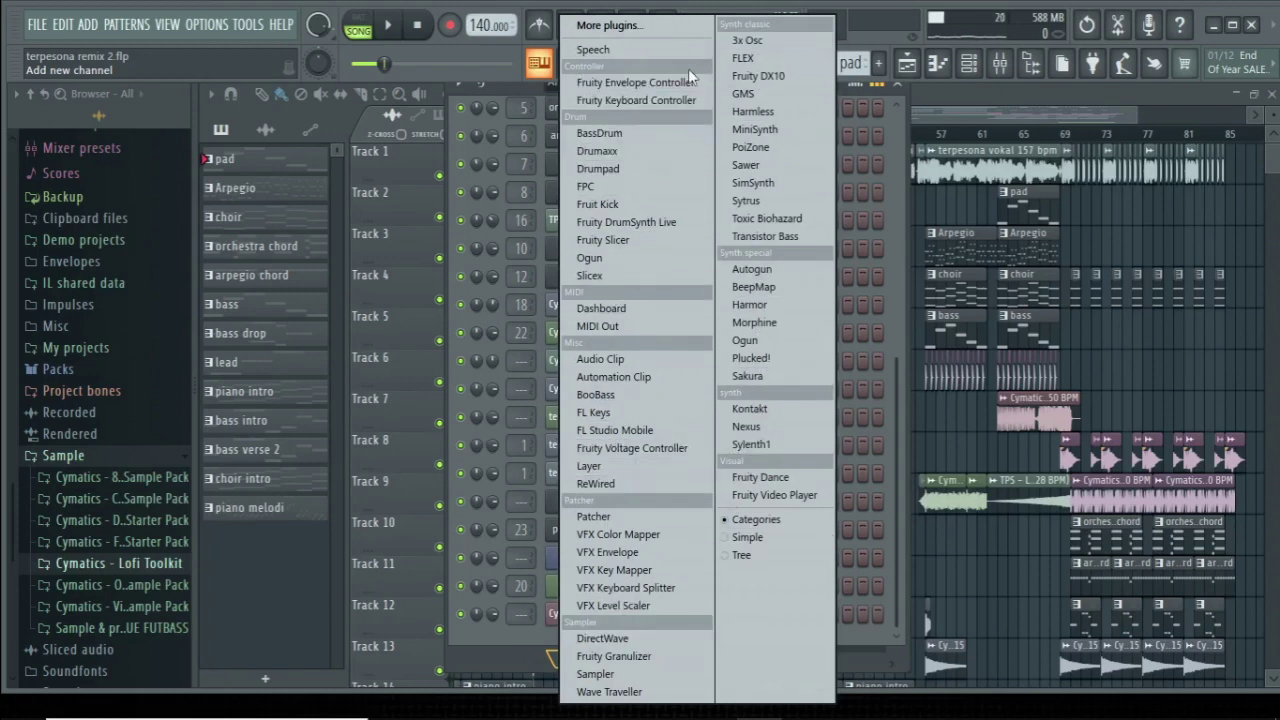
click(596, 414)
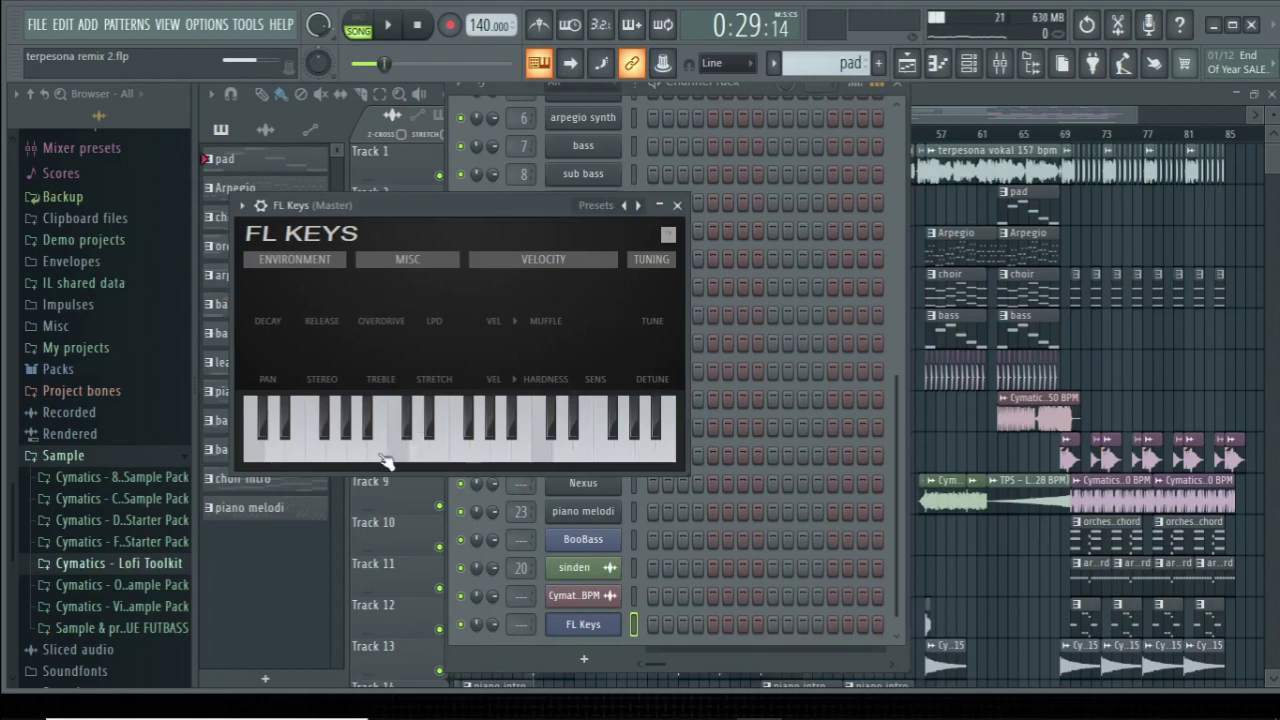
click(677, 205)
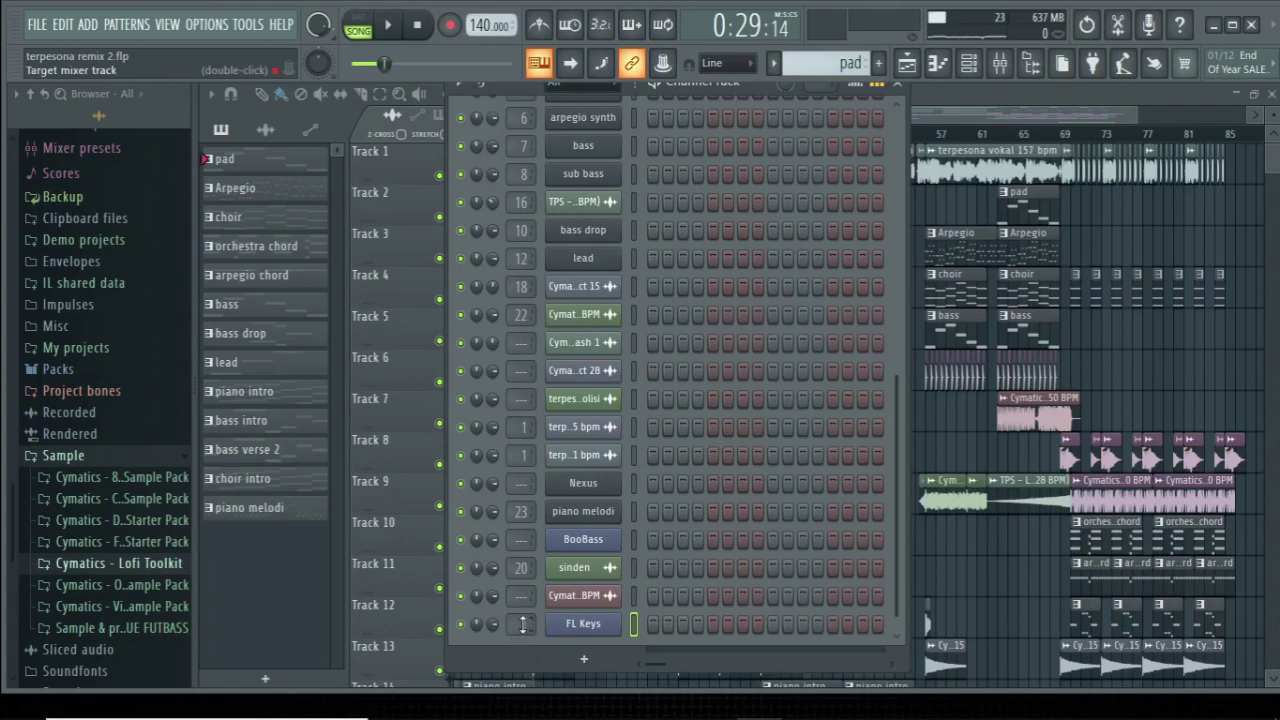
Open the mixer and move it clear of the upper part of the channel rack.
click(1002, 66)
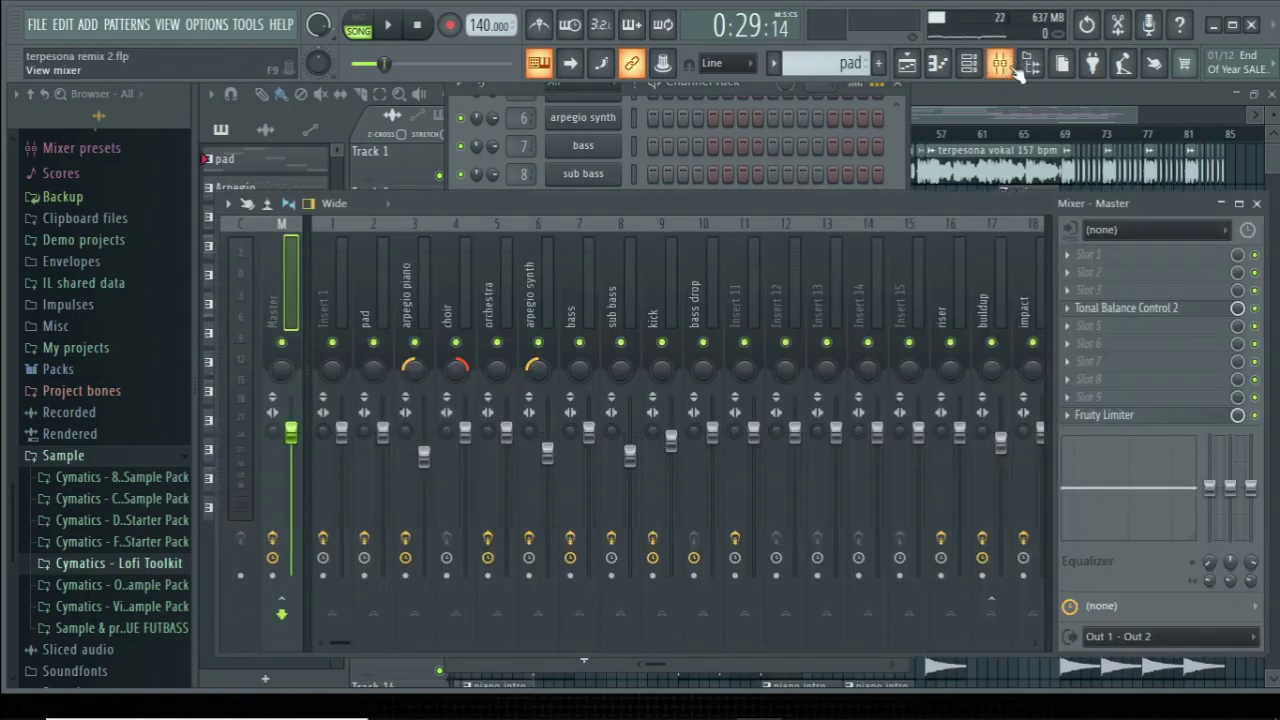
click(1002, 66)
click(1002, 66)
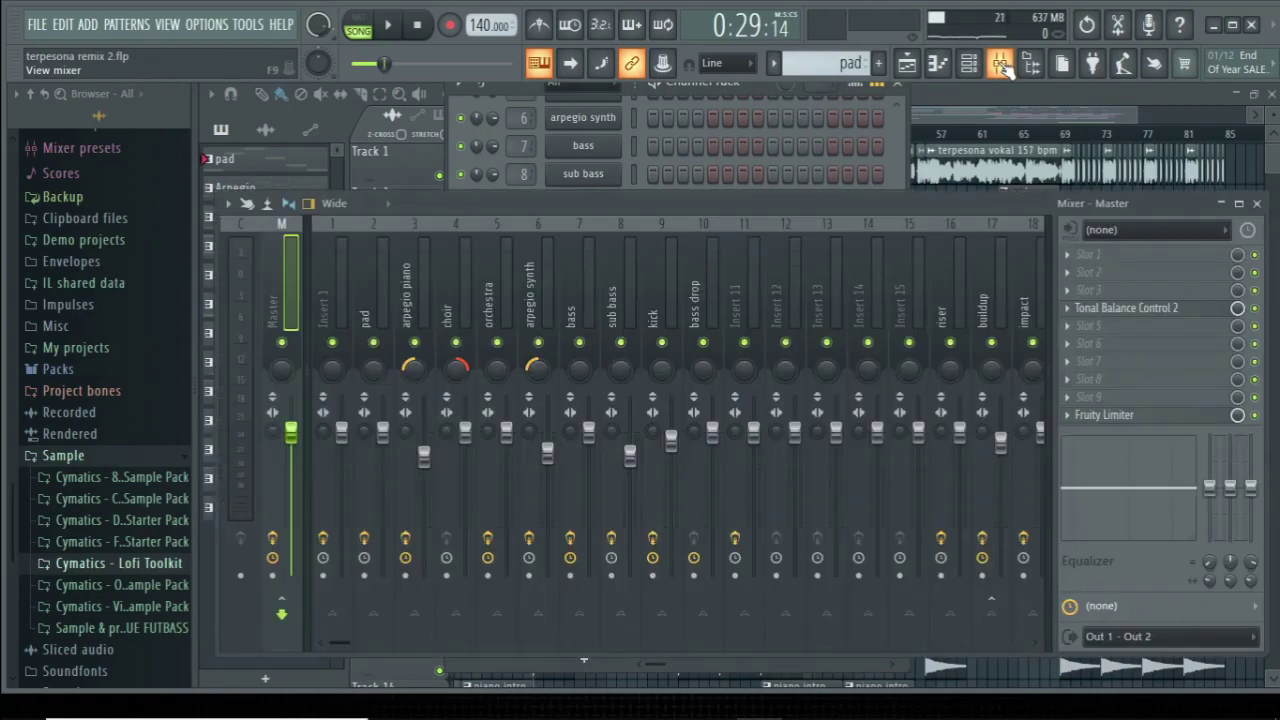
drag(798, 203, 996, 239)
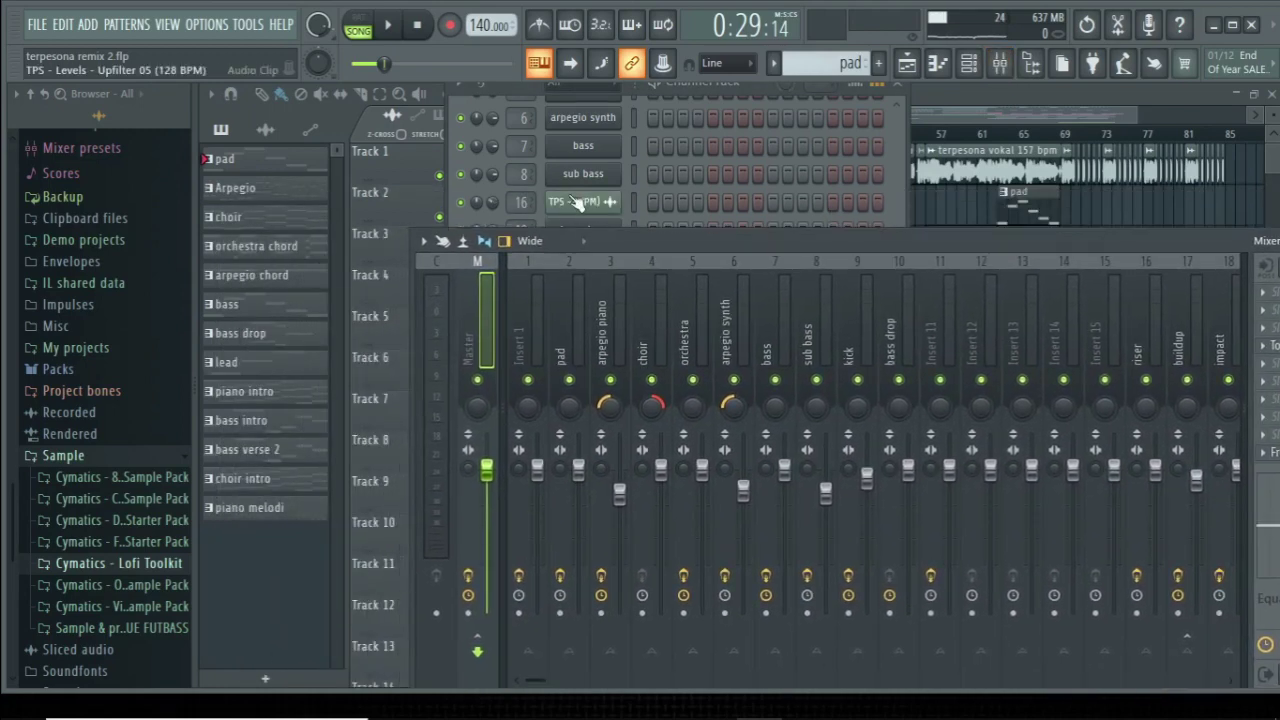
Place the channel rack beside the mixer tracks and route the FL Keys channel to mixer track 1.
click(899, 136)
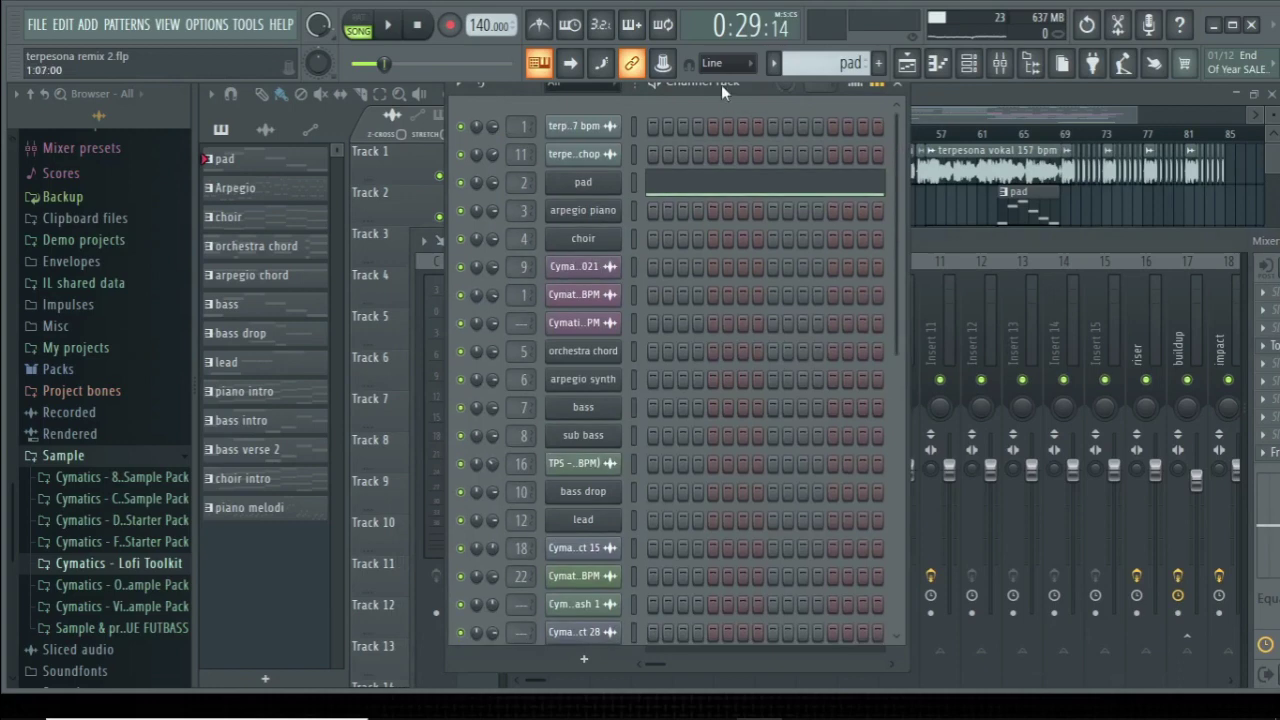
drag(721, 85, 480, 82)
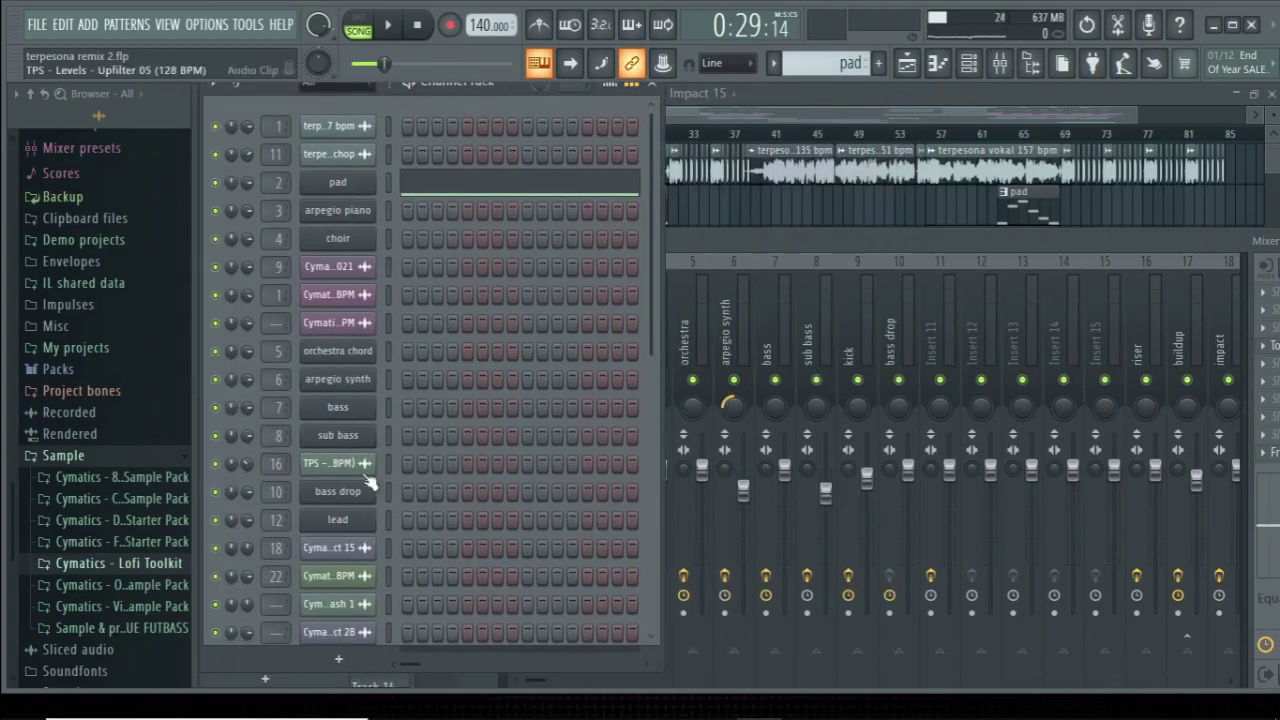
scroll(371, 500, down, 5)
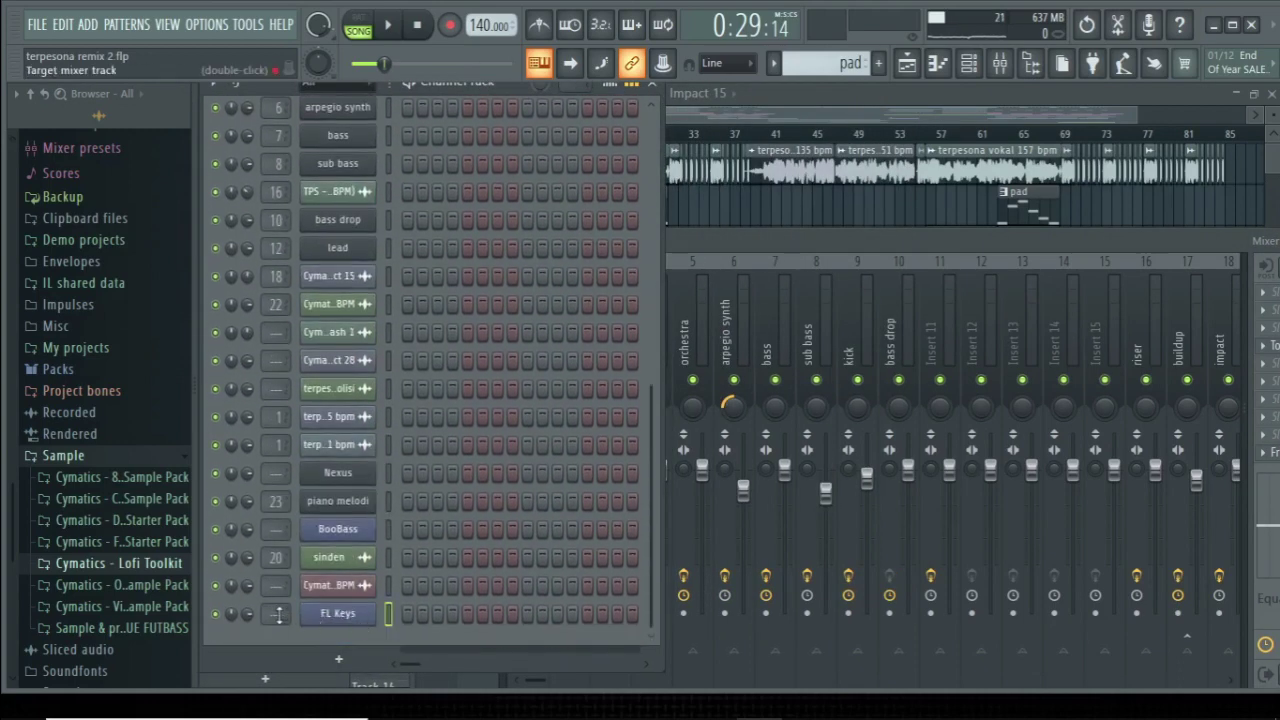
click(727, 242)
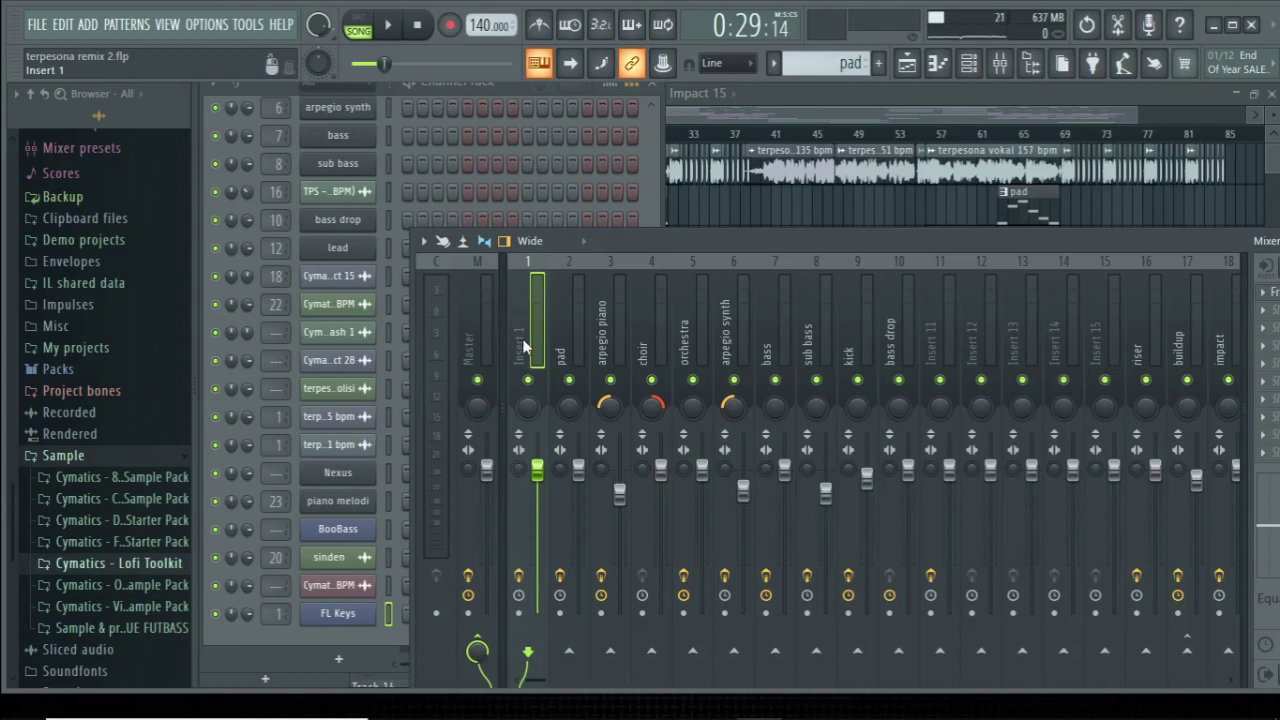
Reposition the mixer to expose Insert 1's effect slots, and inspect the Fruity parametric EQ 2 settings before closing them.
drag(655, 241, 701, 134)
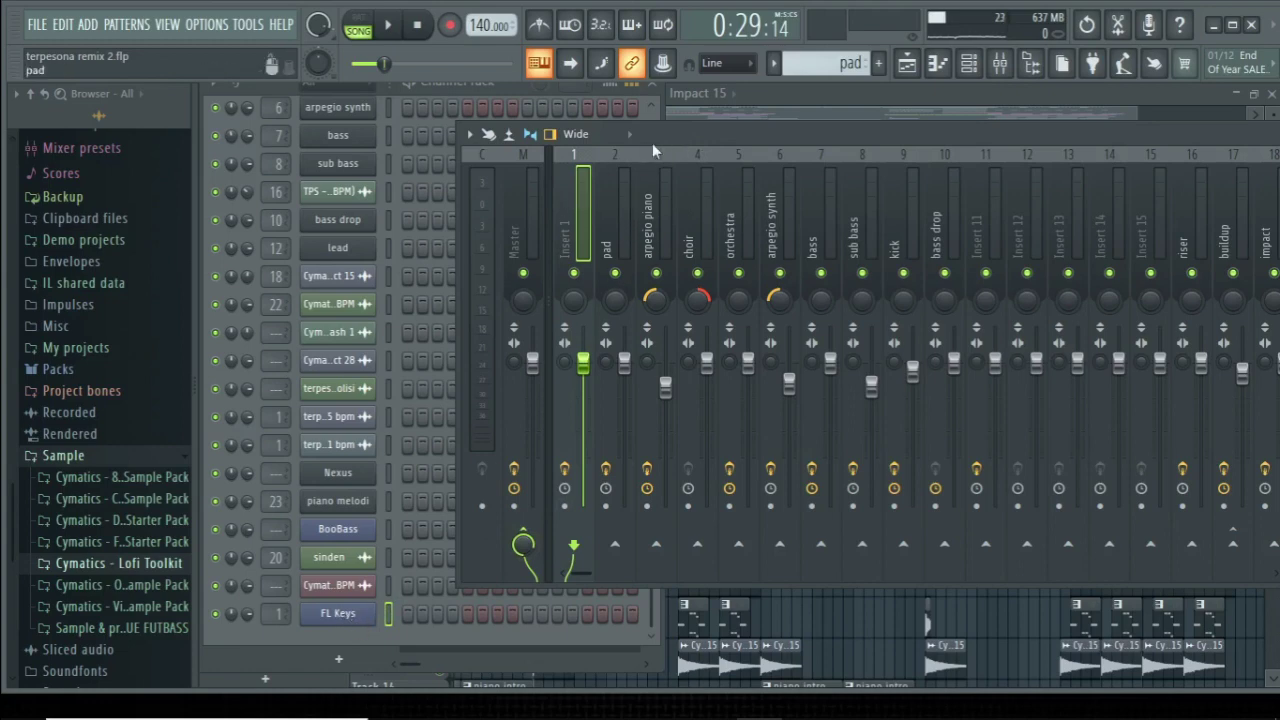
drag(652, 143, 437, 149)
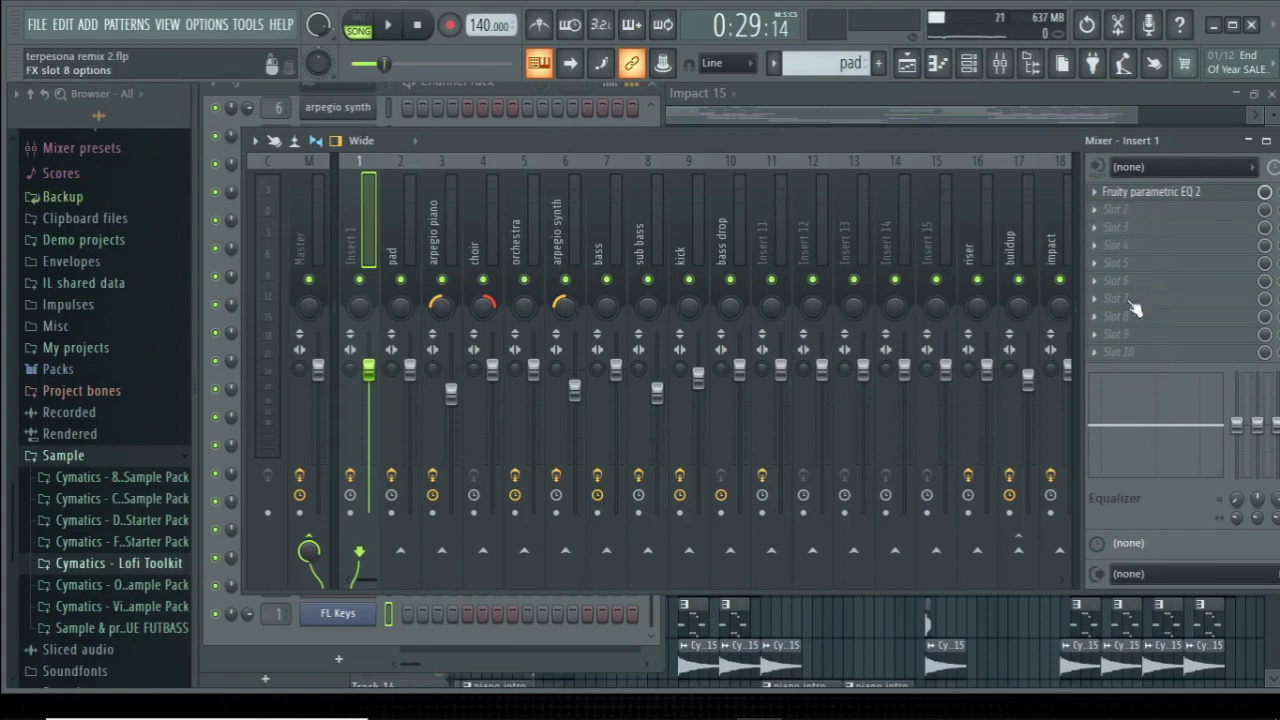
click(1165, 196)
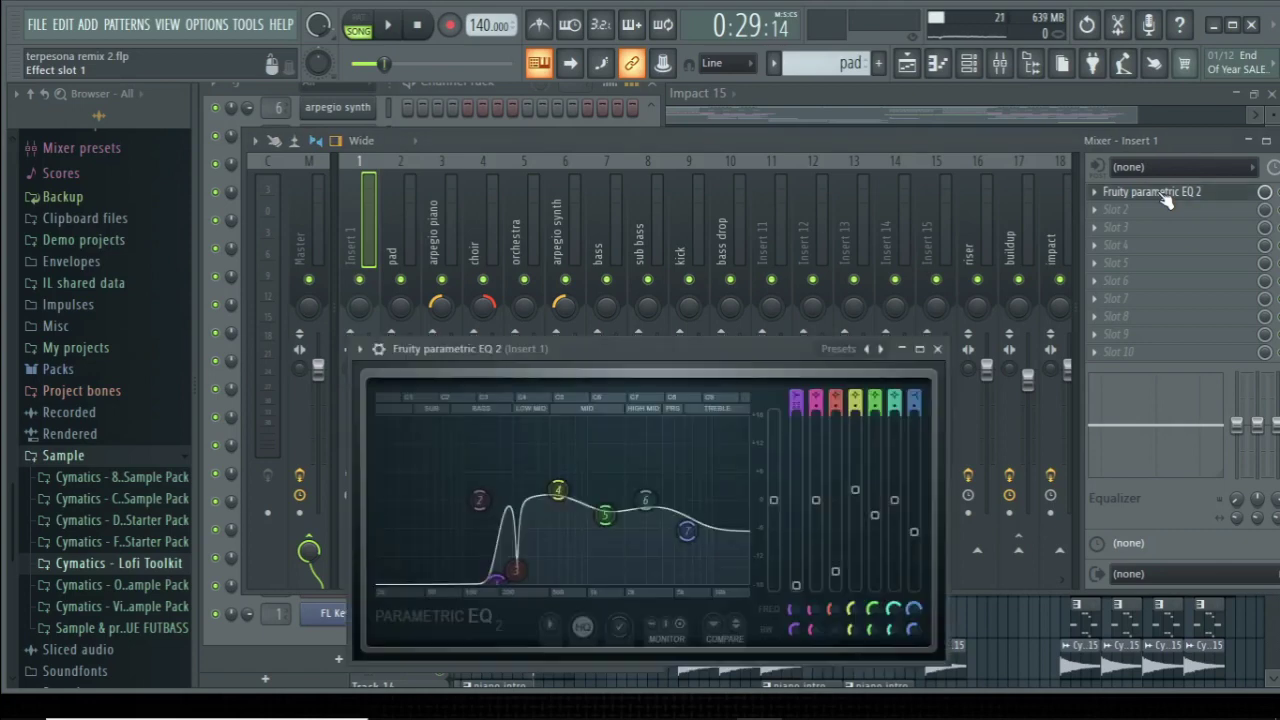
click(941, 351)
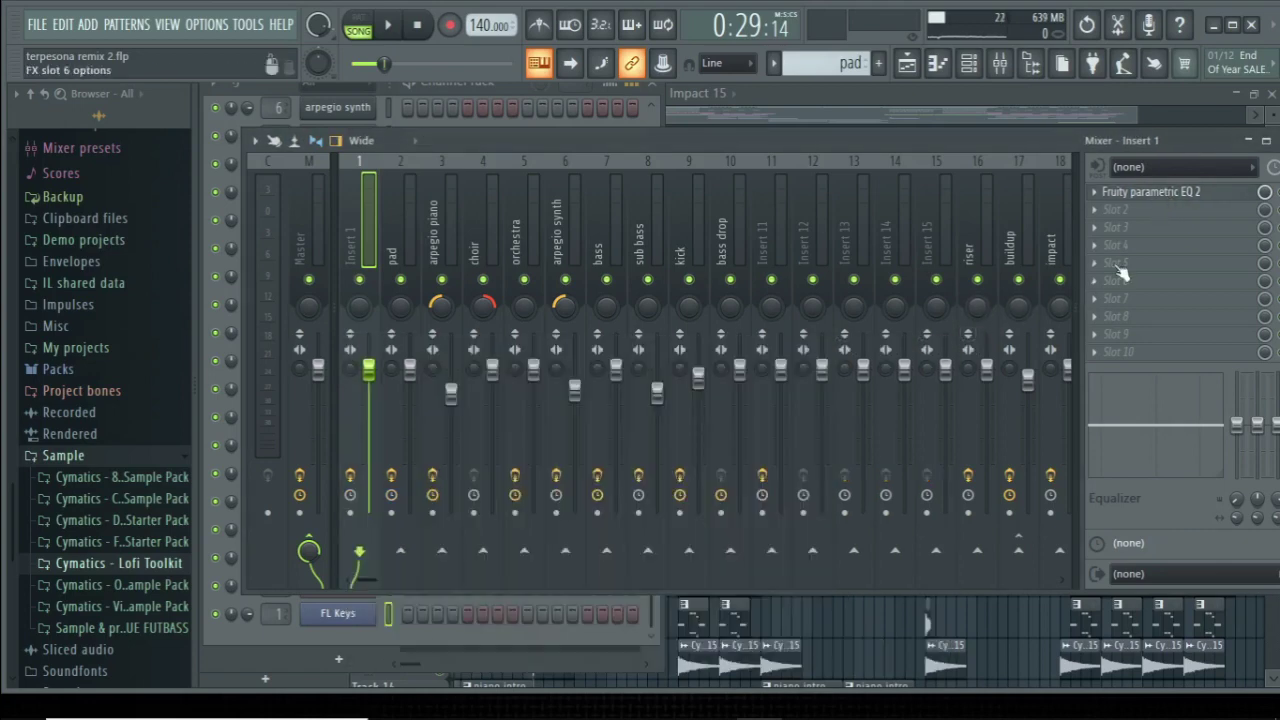
View the effect plugins available for slot 2 of Insert 1 without loading one.
click(1117, 209)
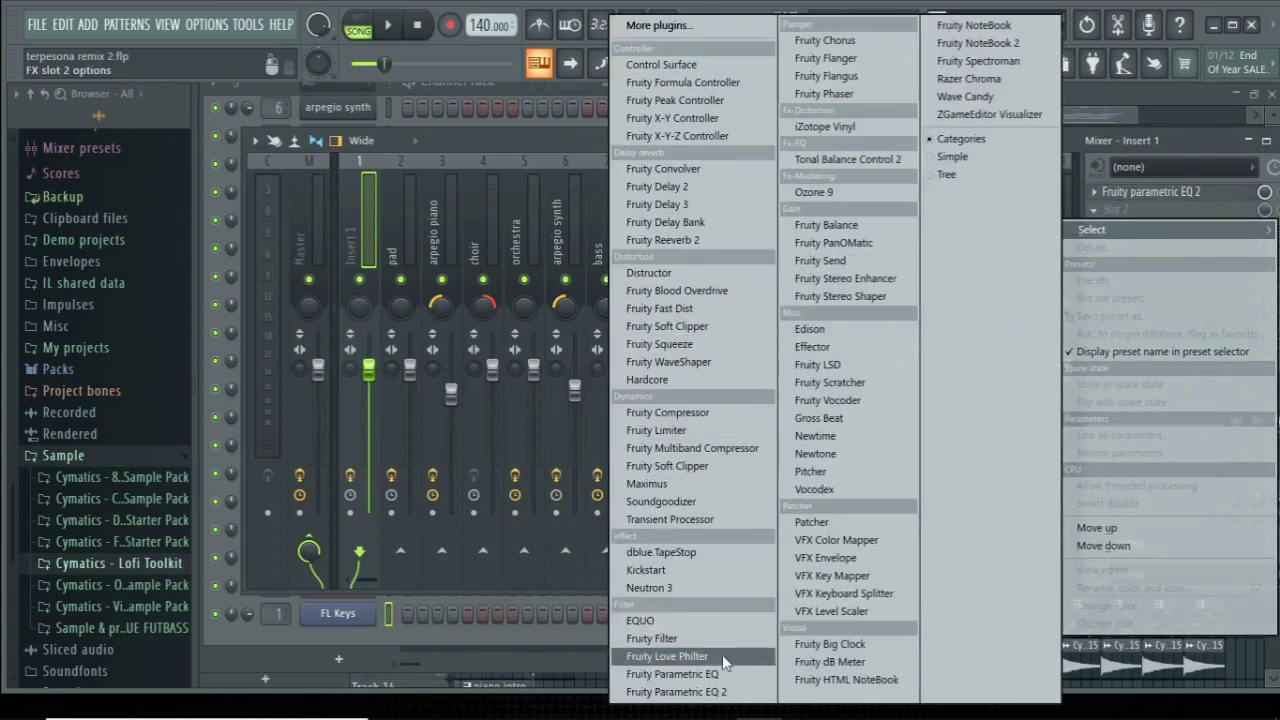
click(1127, 145)
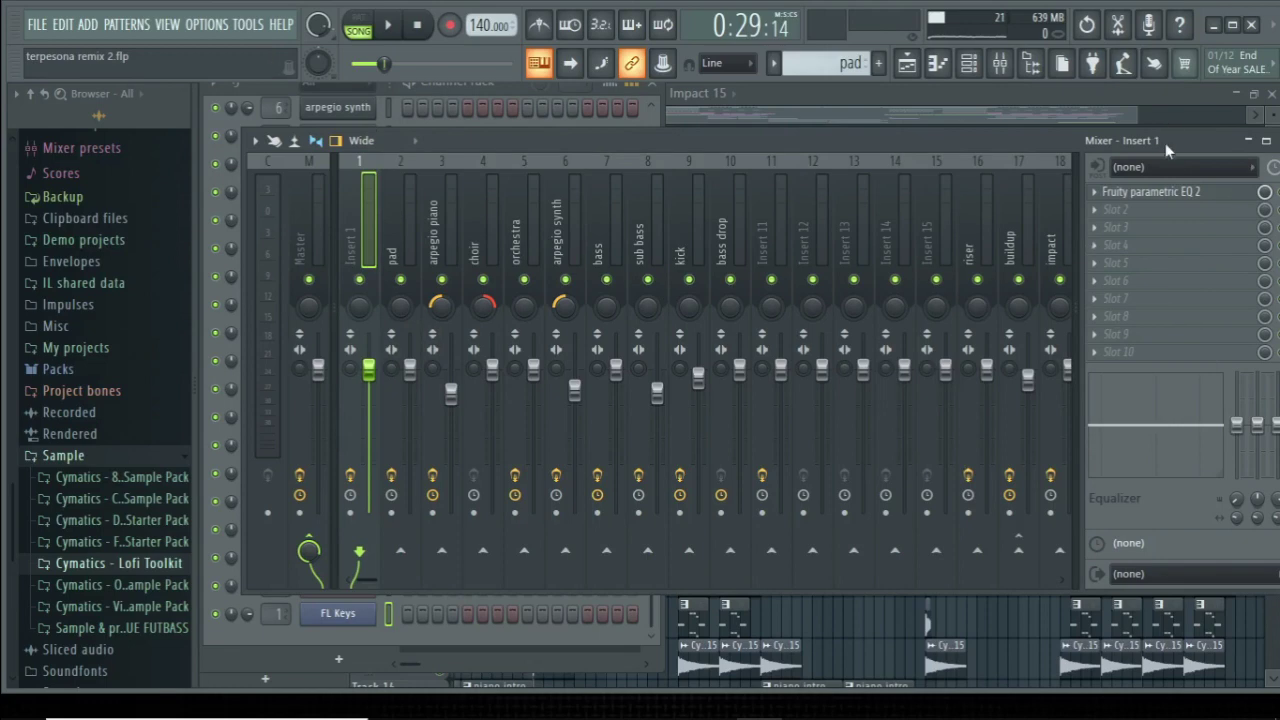
key(F9)
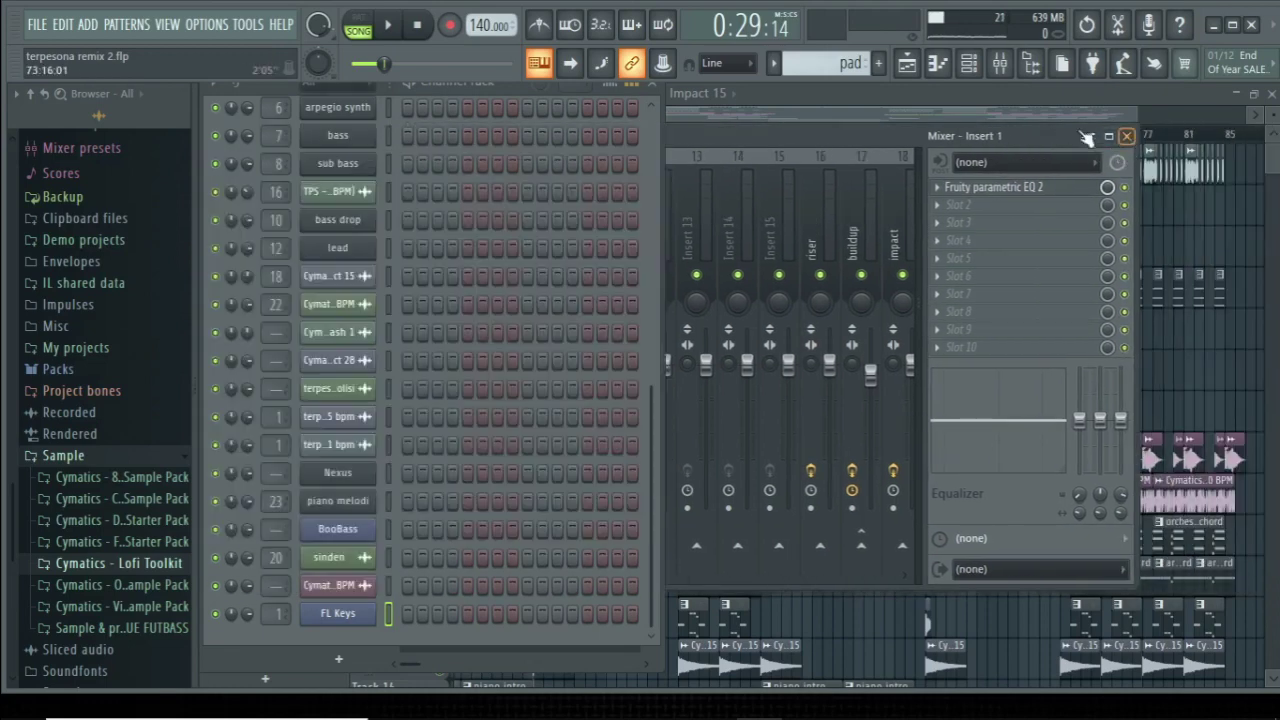
Close the mixer and channel rack, and select the pad pattern in the playlist's pattern list.
click(660, 92)
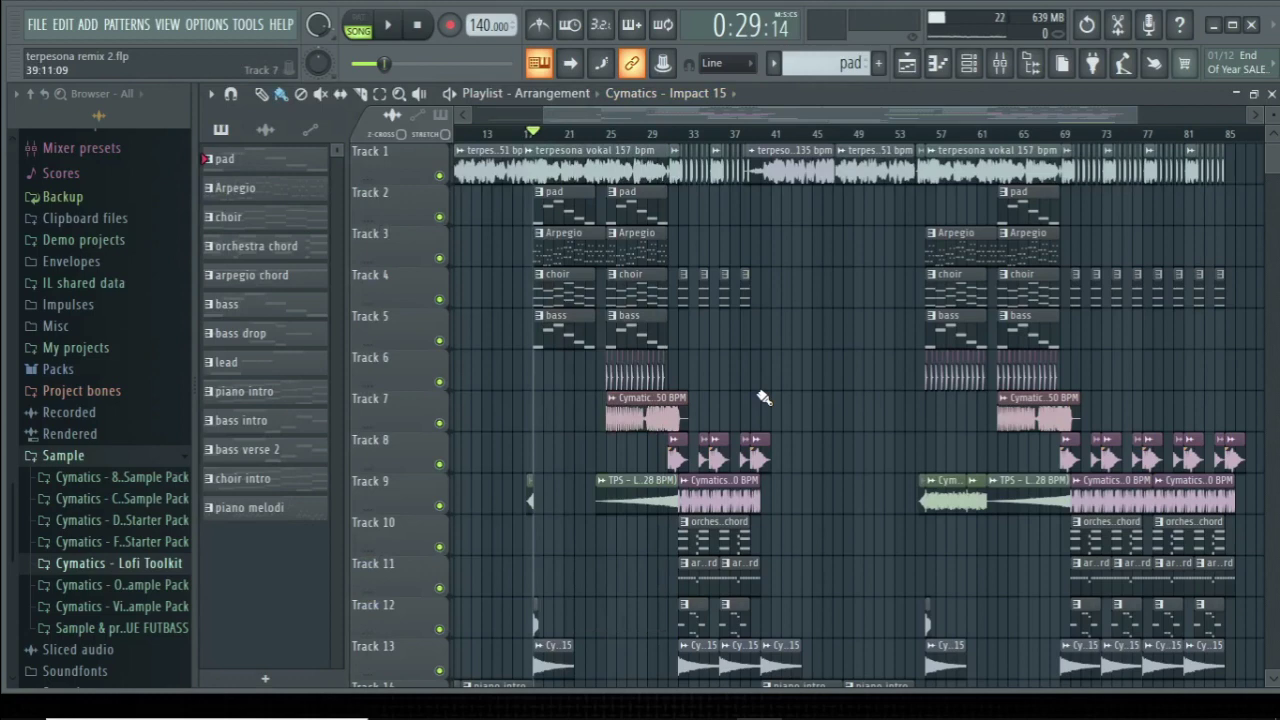
scroll(858, 478, down, 2)
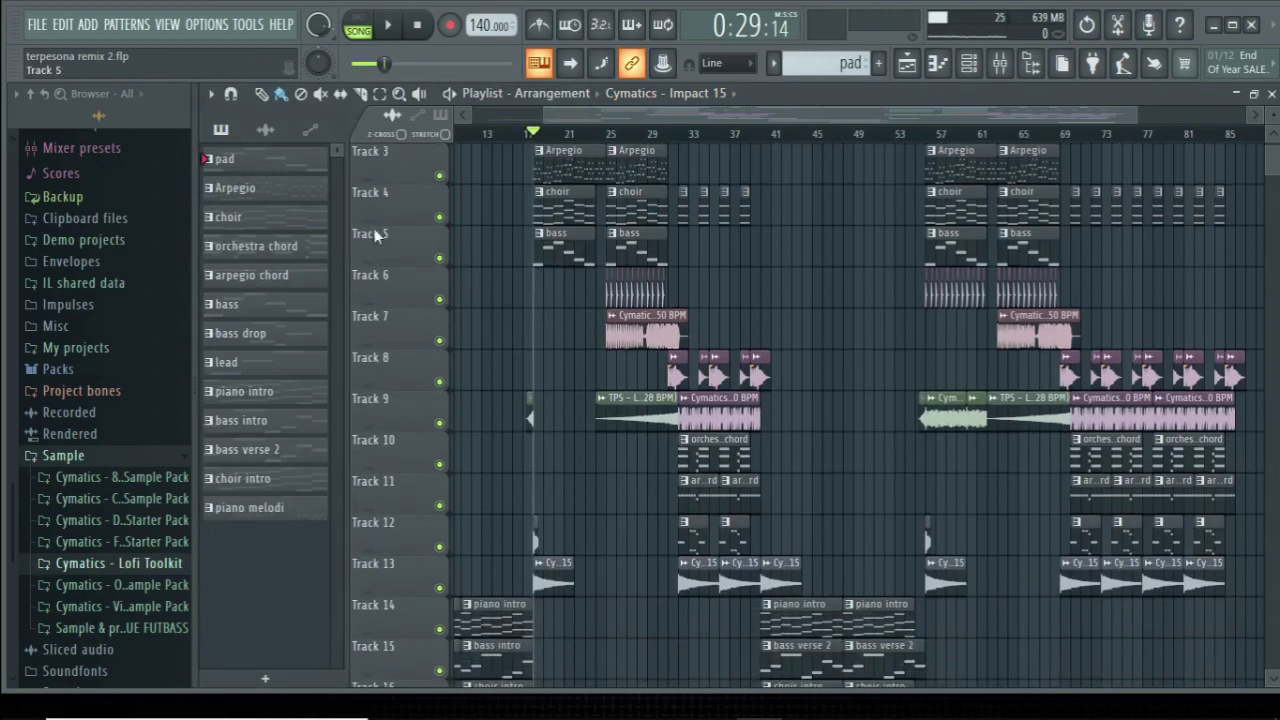
click(250, 166)
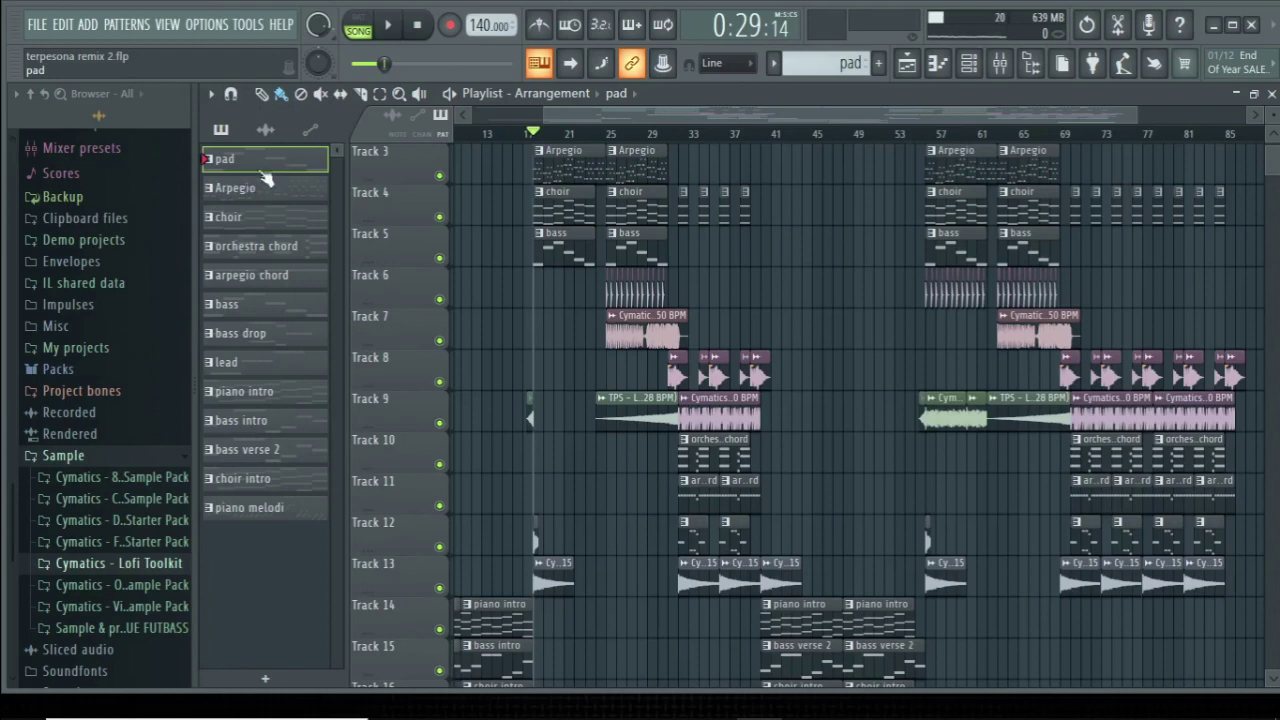
click(256, 193)
click(252, 168)
Reopen the channel rack at its first channels, move it clear of the pattern list, and open the pad channel's piano roll.
click(972, 63)
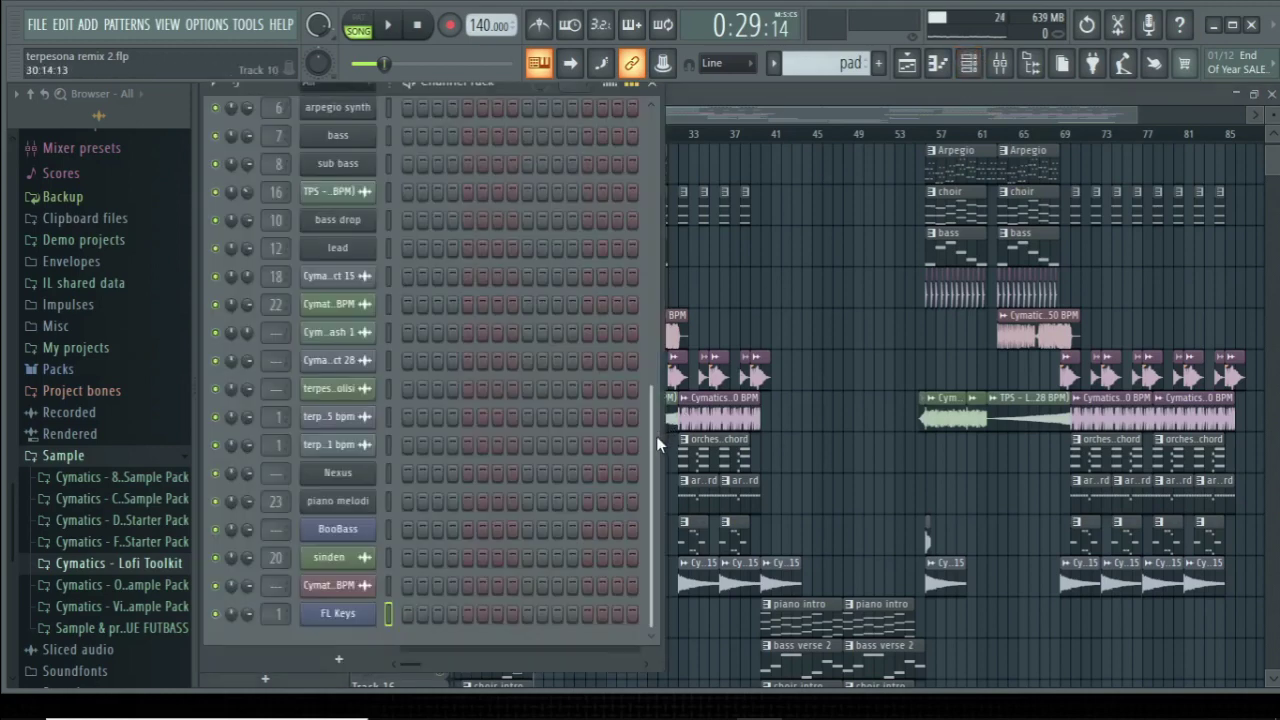
drag(656, 436, 635, 153)
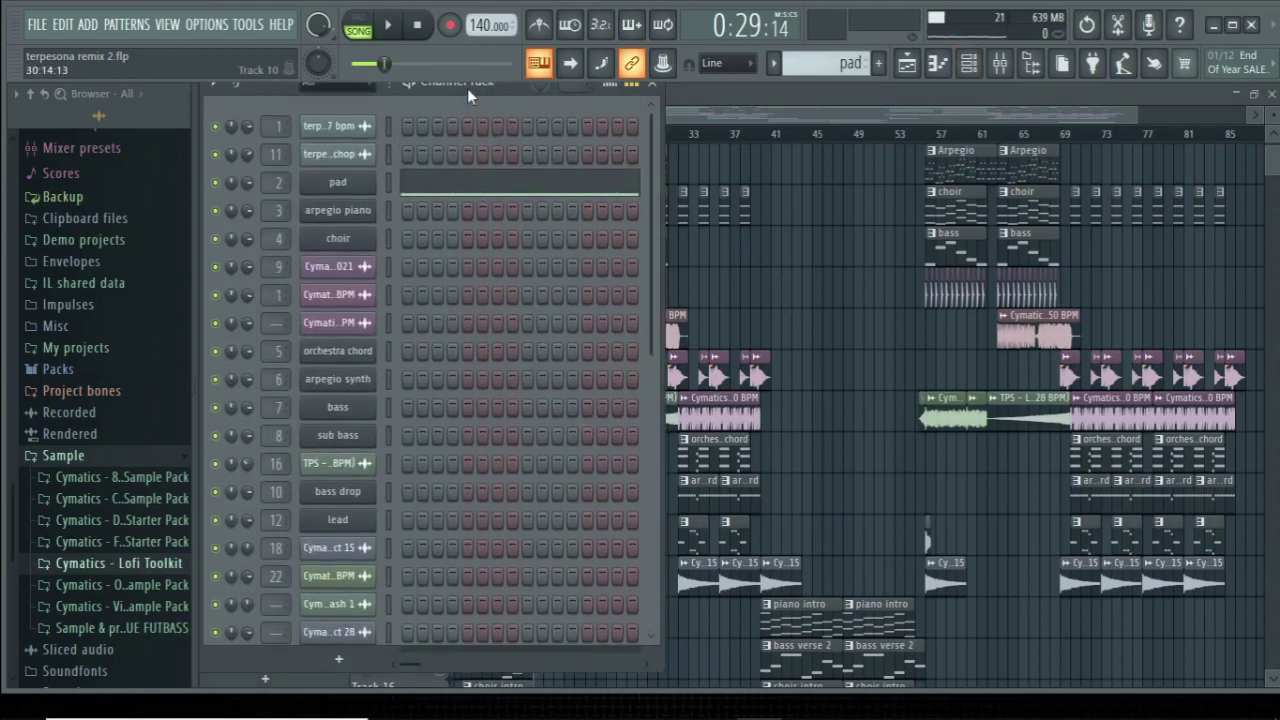
drag(467, 88, 789, 117)
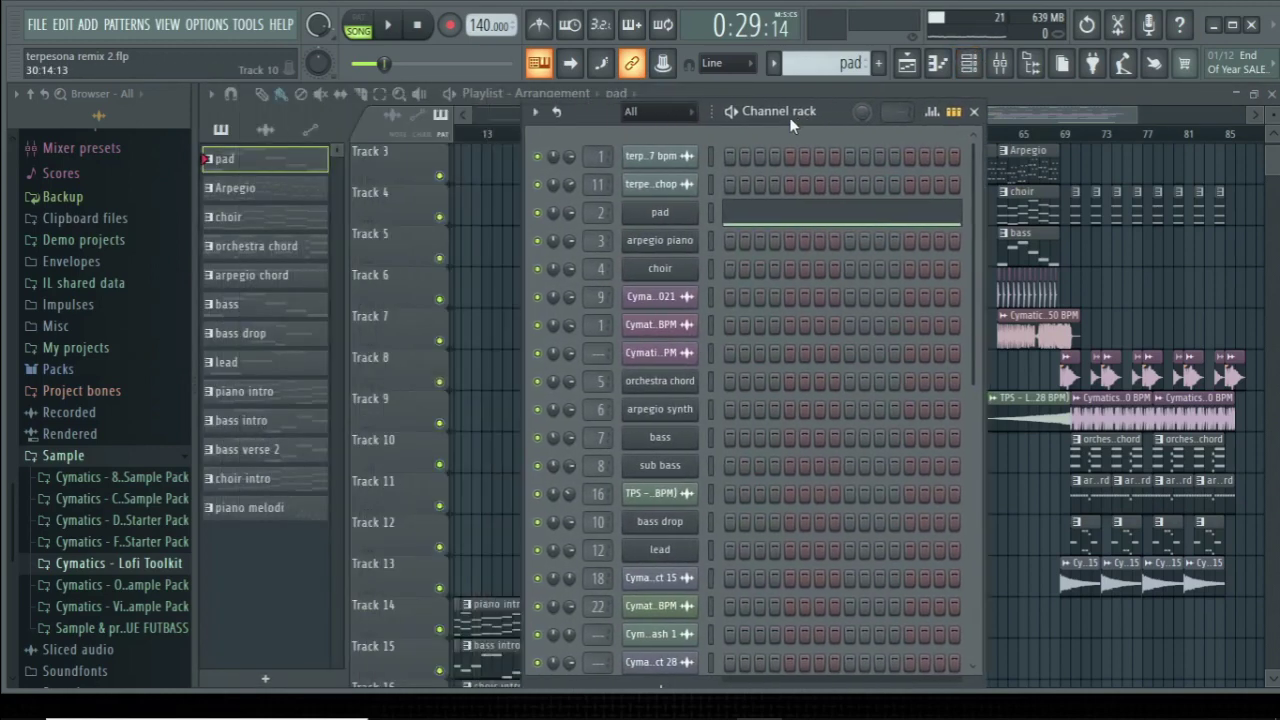
right_click(668, 214)
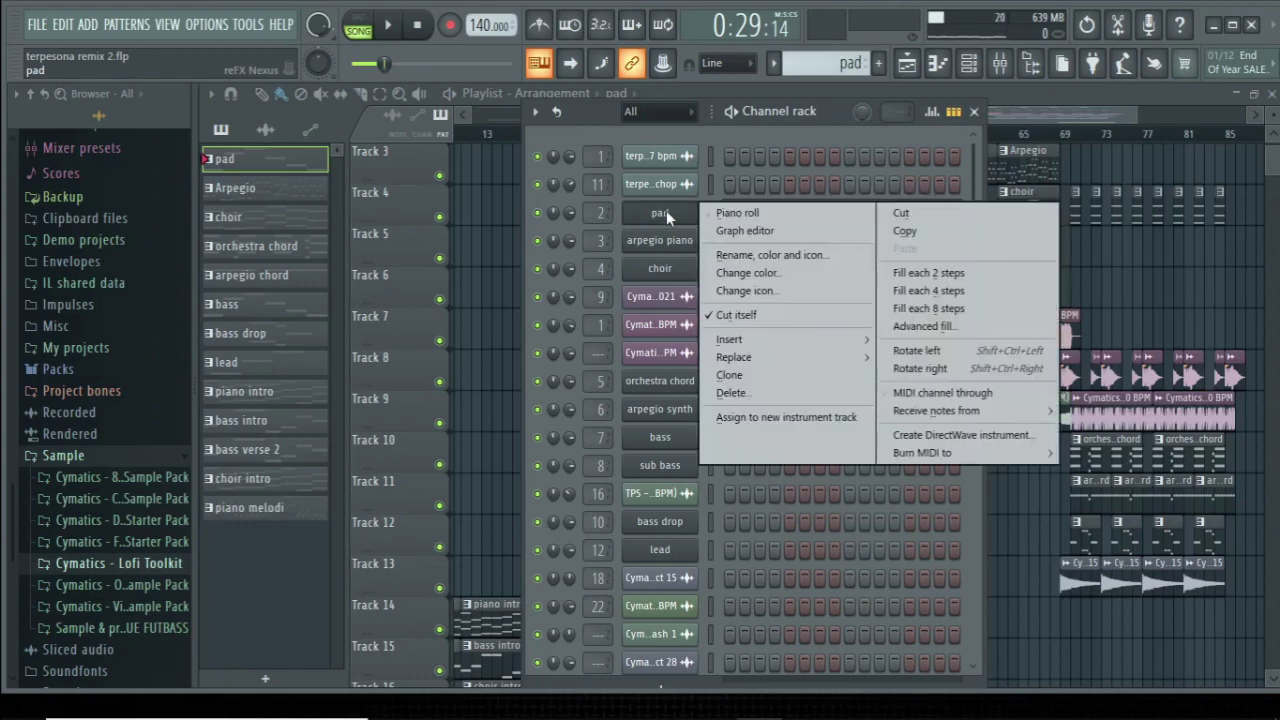
click(783, 214)
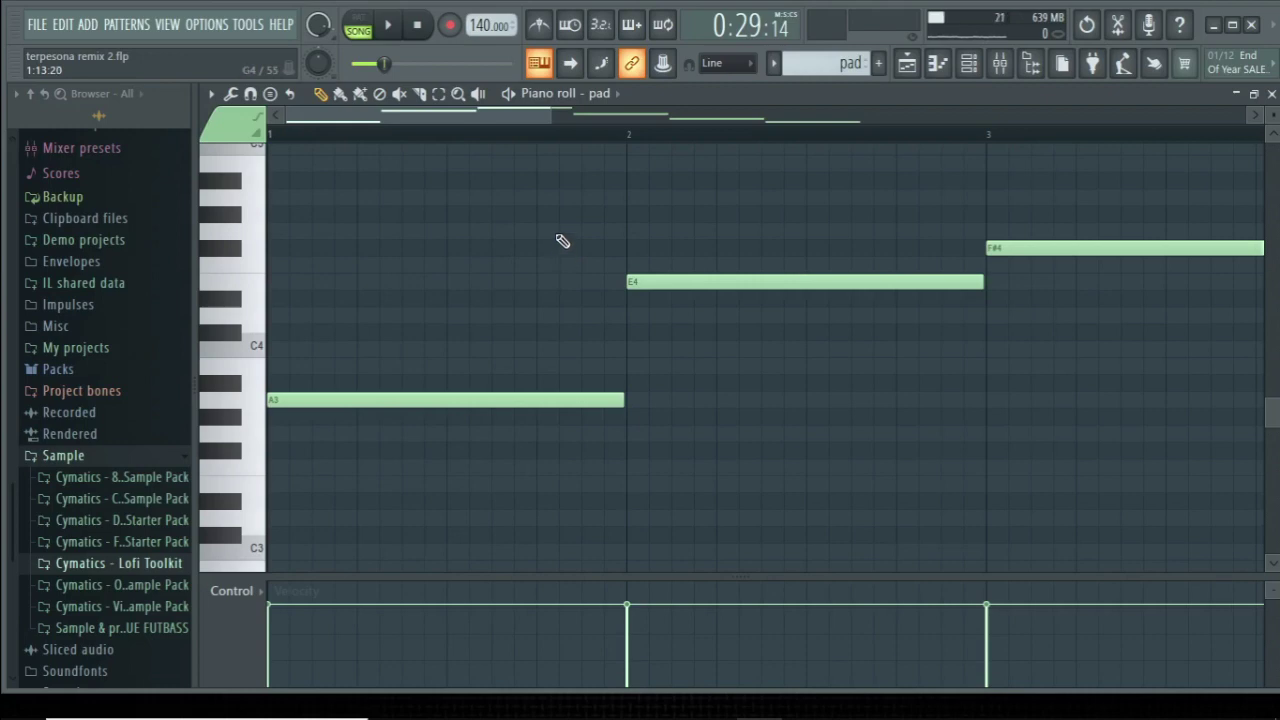
Examine the pad pattern's notes across the piano roll, and return to the full playlist view.
scroll(560, 240, down, 6)
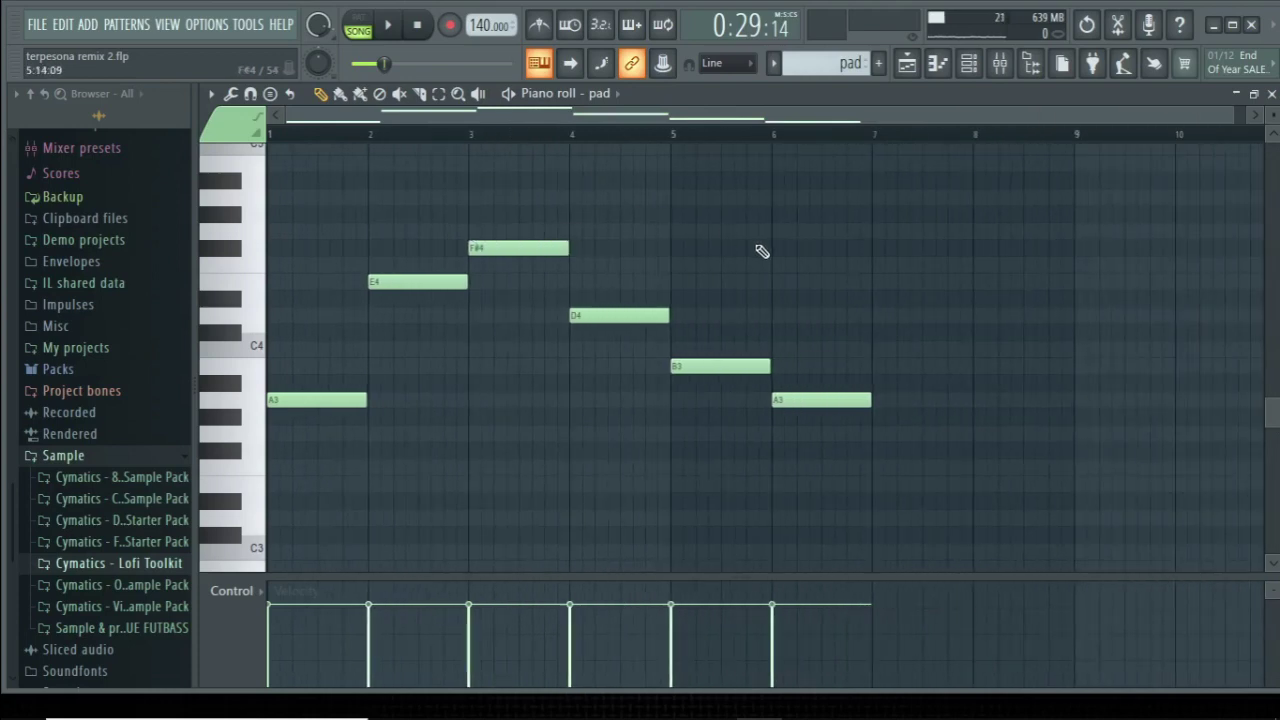
scroll(760, 251, up, 2)
scroll(760, 251, down, 2)
scroll(771, 283, up, 3)
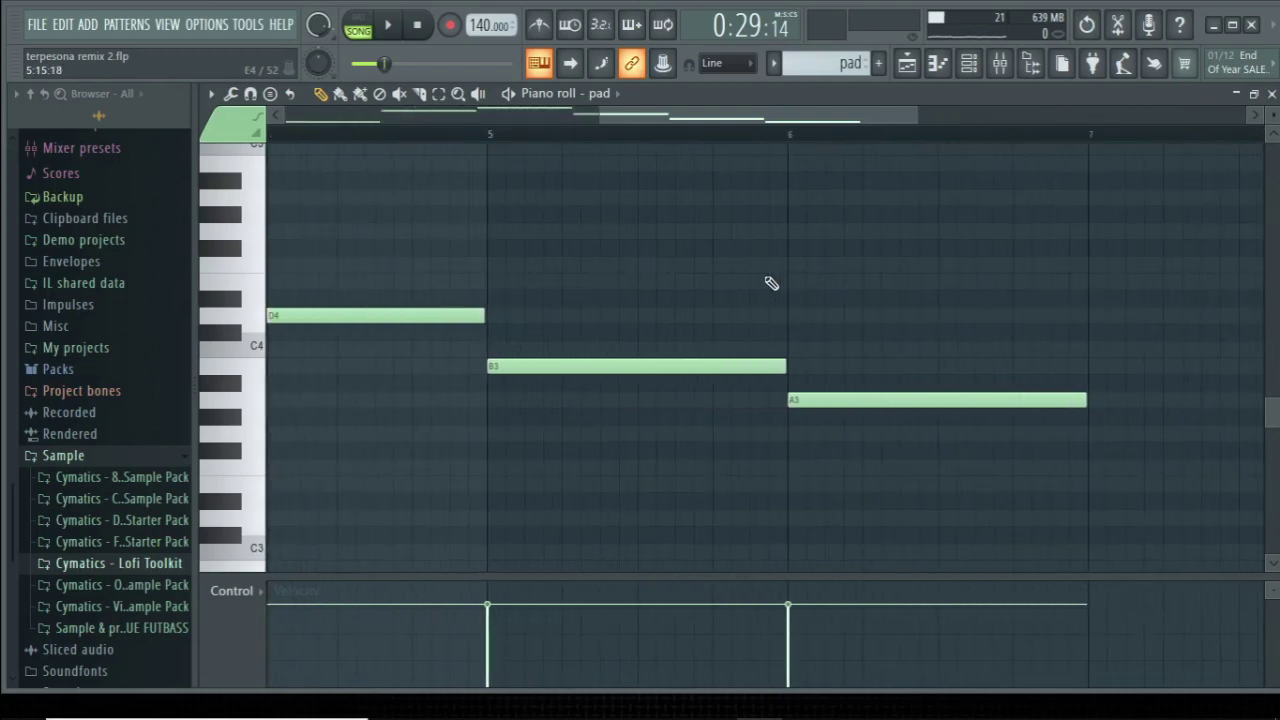
scroll(771, 283, up, 1)
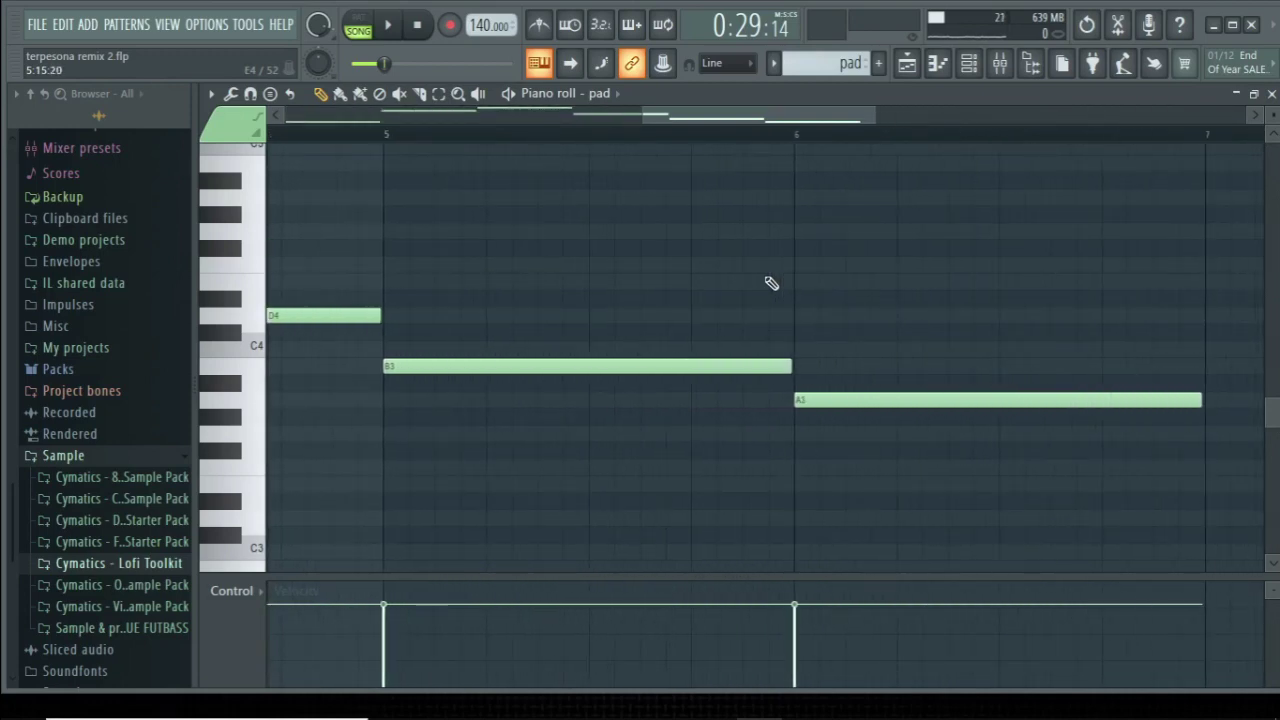
scroll(771, 283, down, 4)
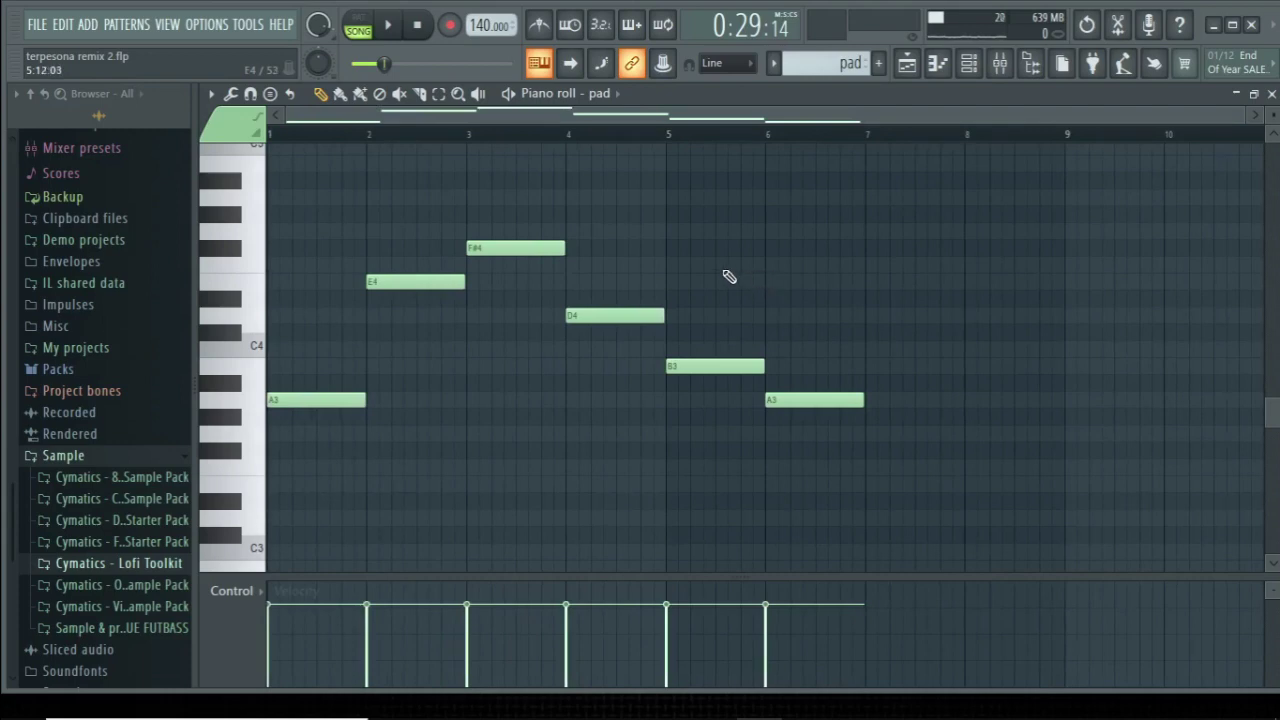
scroll(737, 320, up, 4)
scroll(737, 320, down, 3)
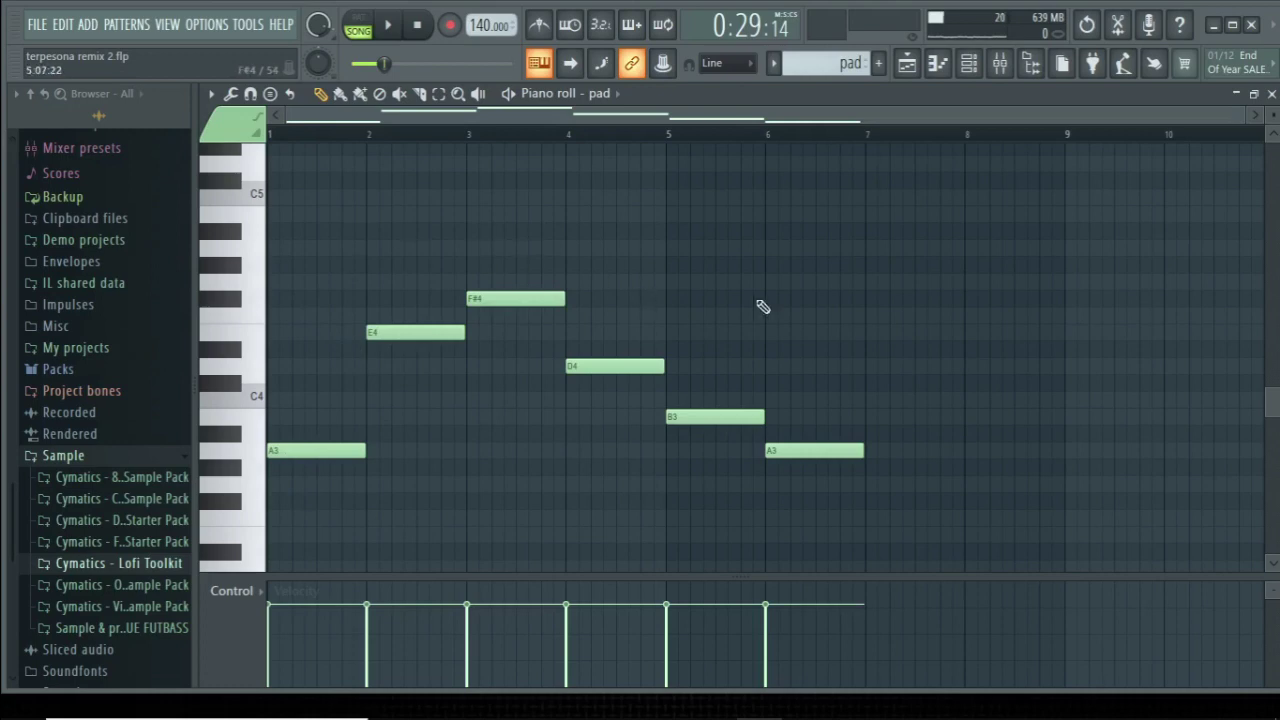
scroll(365, 349, down, 4)
scroll(365, 349, up, 4)
click(1272, 93)
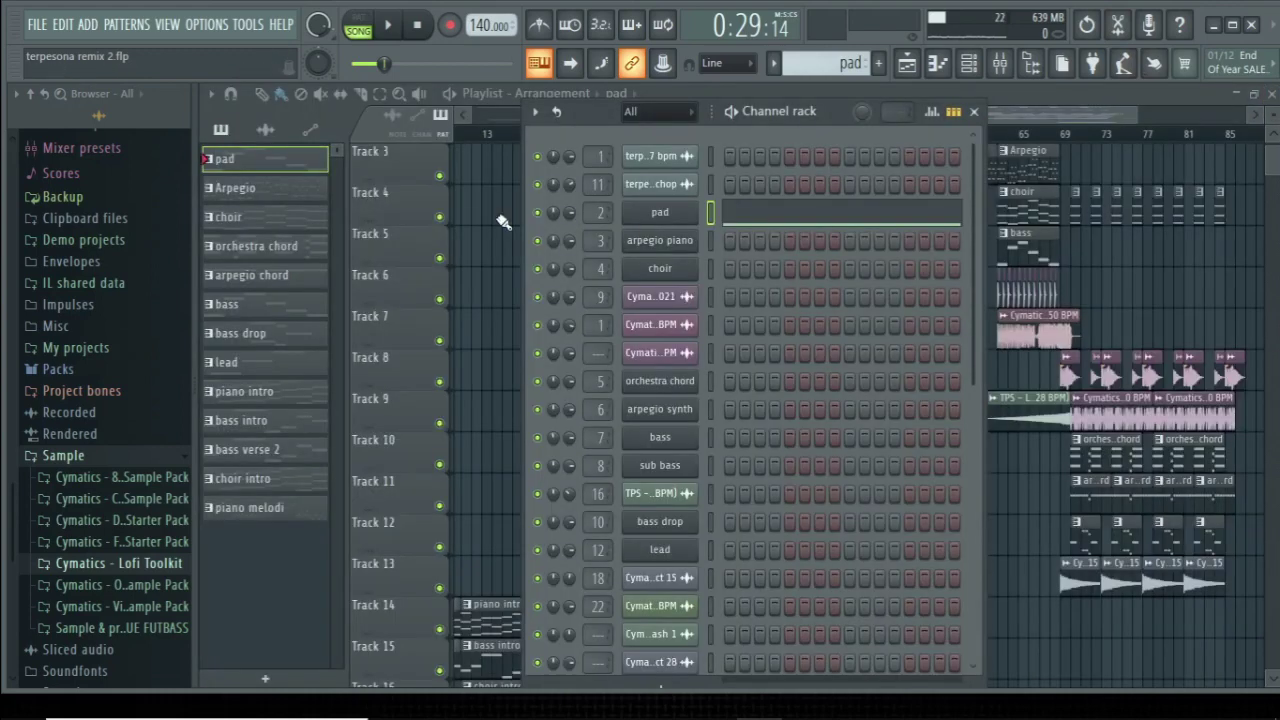
click(974, 111)
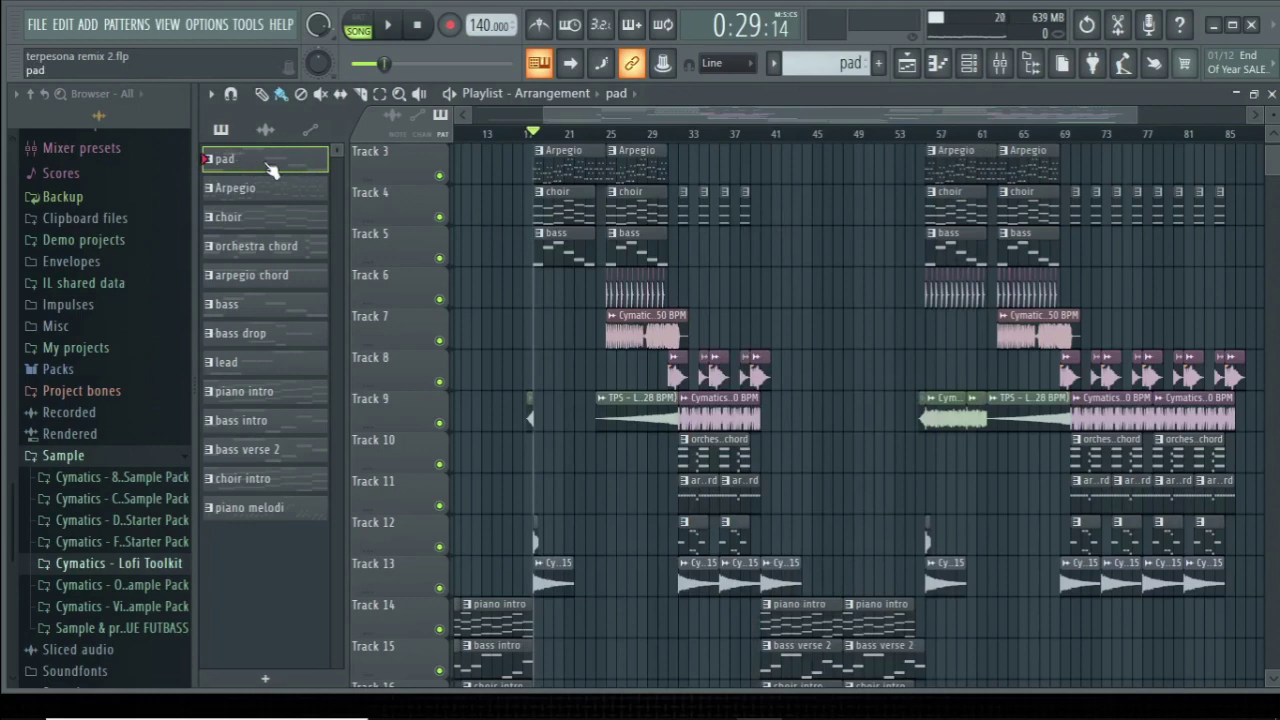
scroll(460, 265, up, 2)
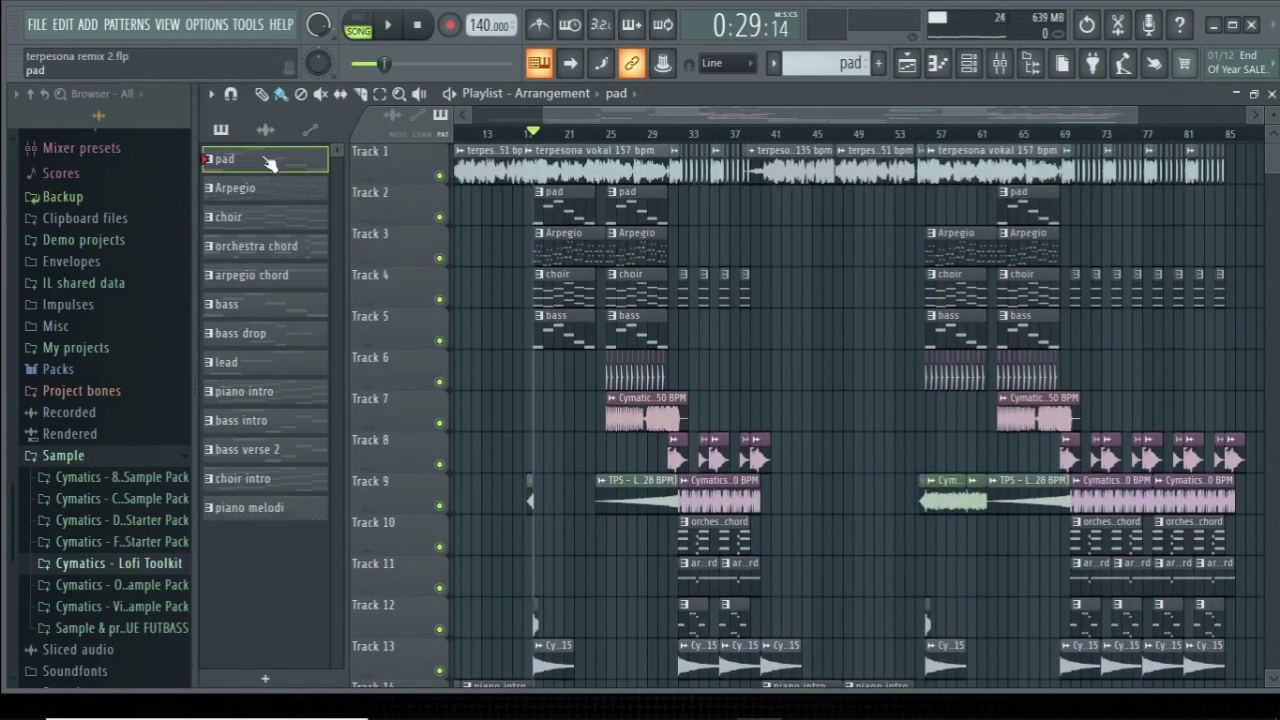
Place a pad pattern clip on Track 2 at bar 38, and delete it again.
drag(268, 163, 832, 213)
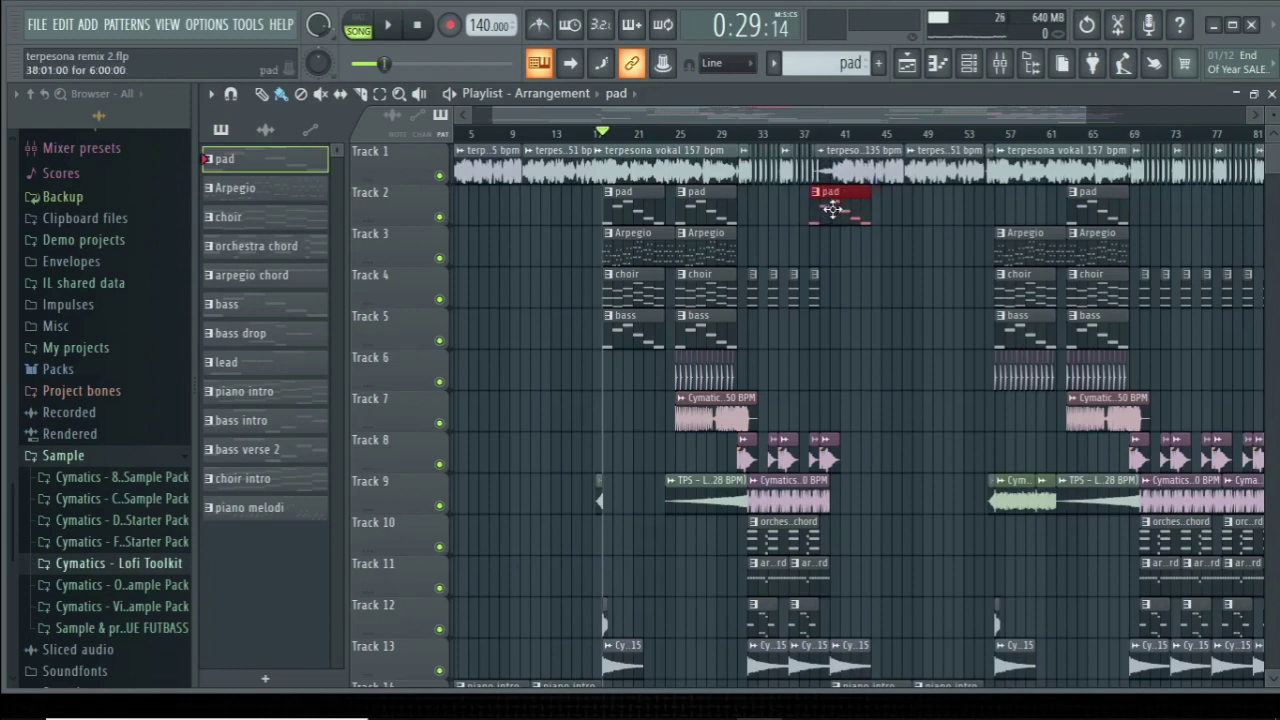
right_click(838, 218)
mouse_move(630, 207)
mouse_down()
mouse_move(575, 208)
mouse_move(632, 208)
mouse_up()
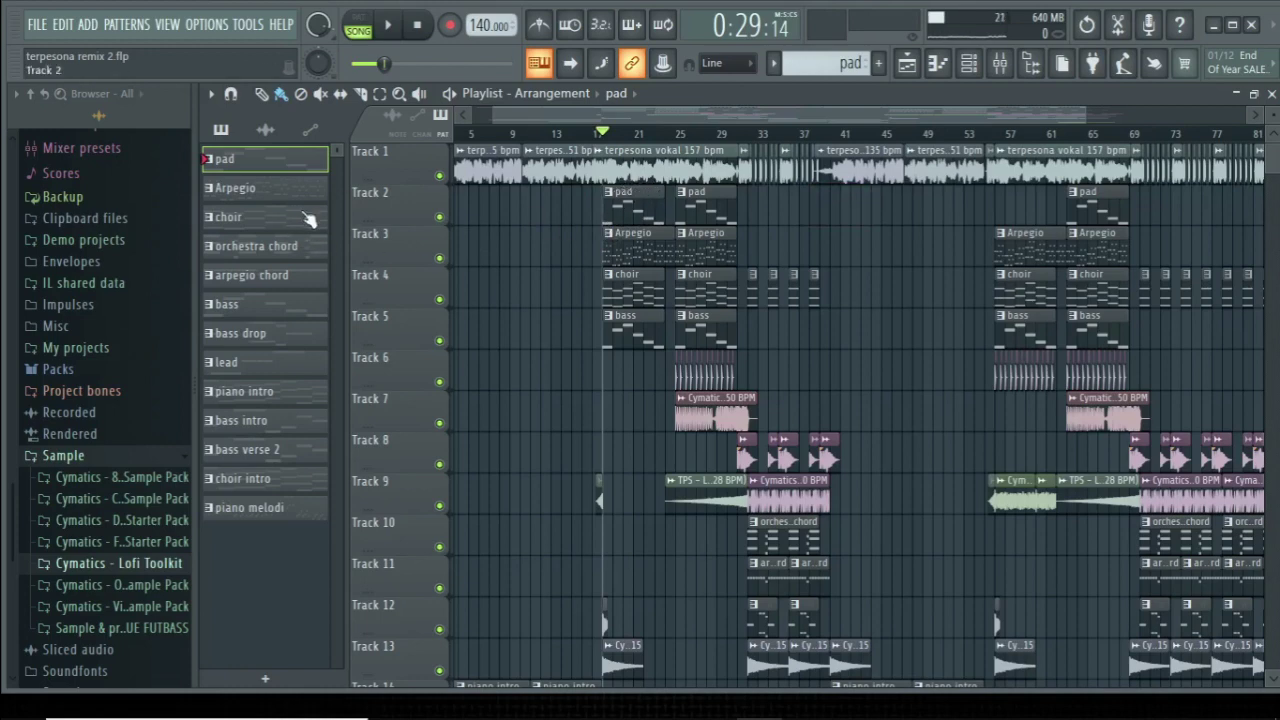
View the options available for the pad pattern without choosing one.
right_click(238, 164)
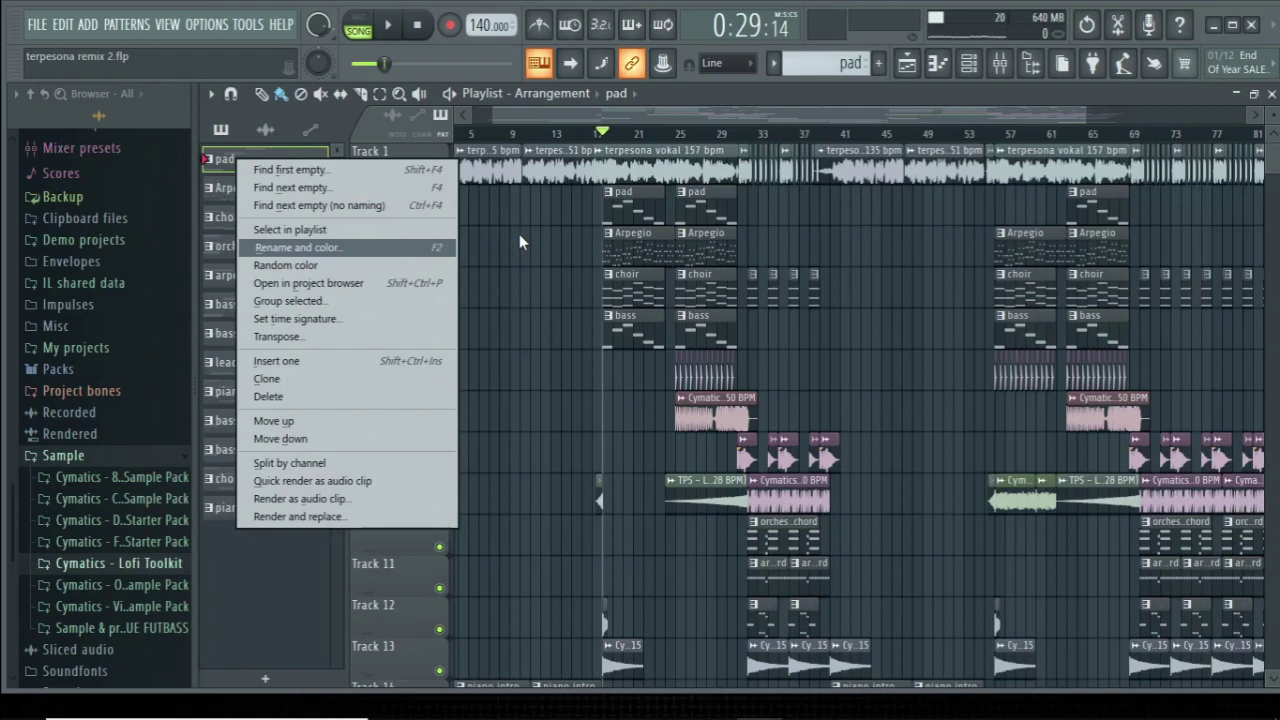
click(219, 167)
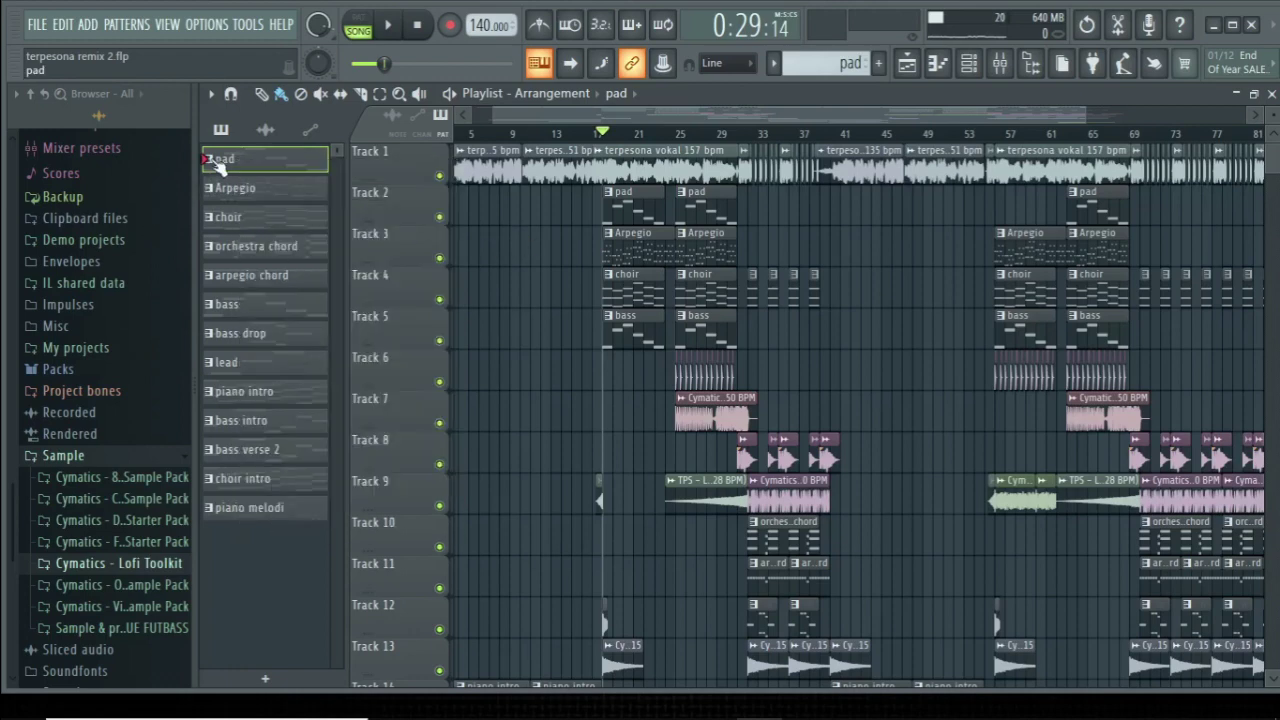
Review the channel rack's channels and the matching mixer tracks, and close both windows.
click(958, 72)
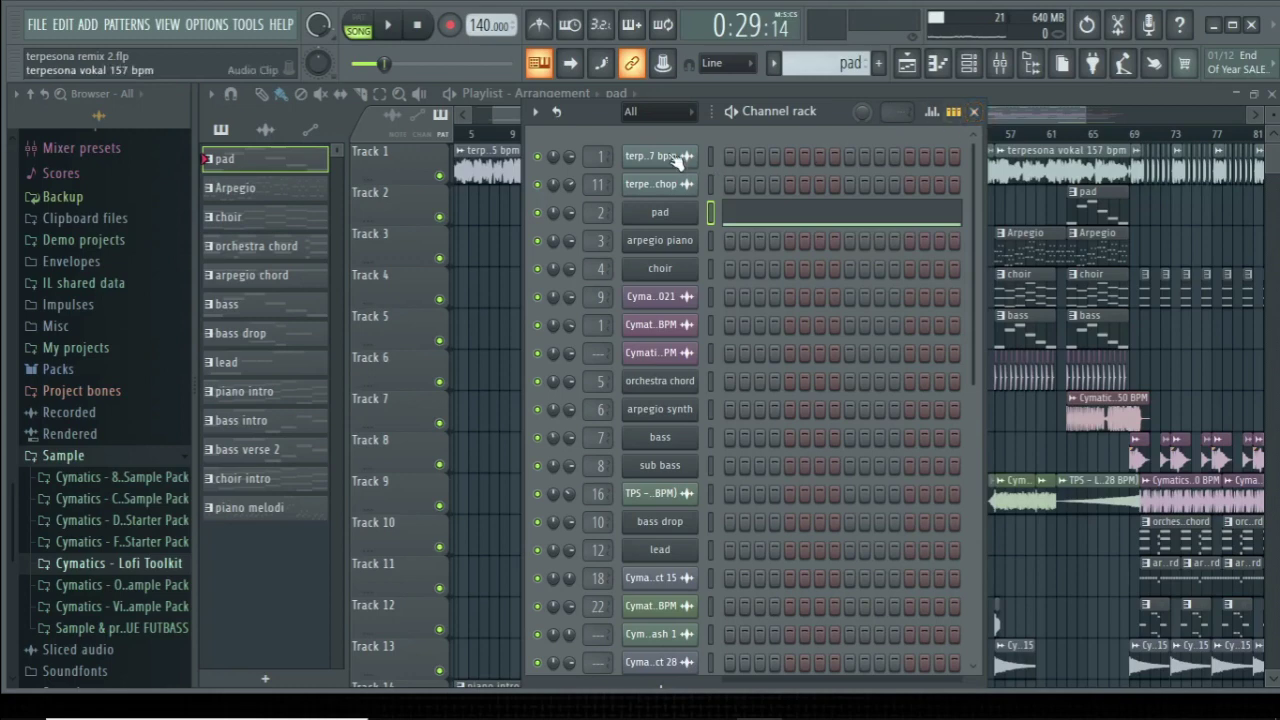
click(974, 111)
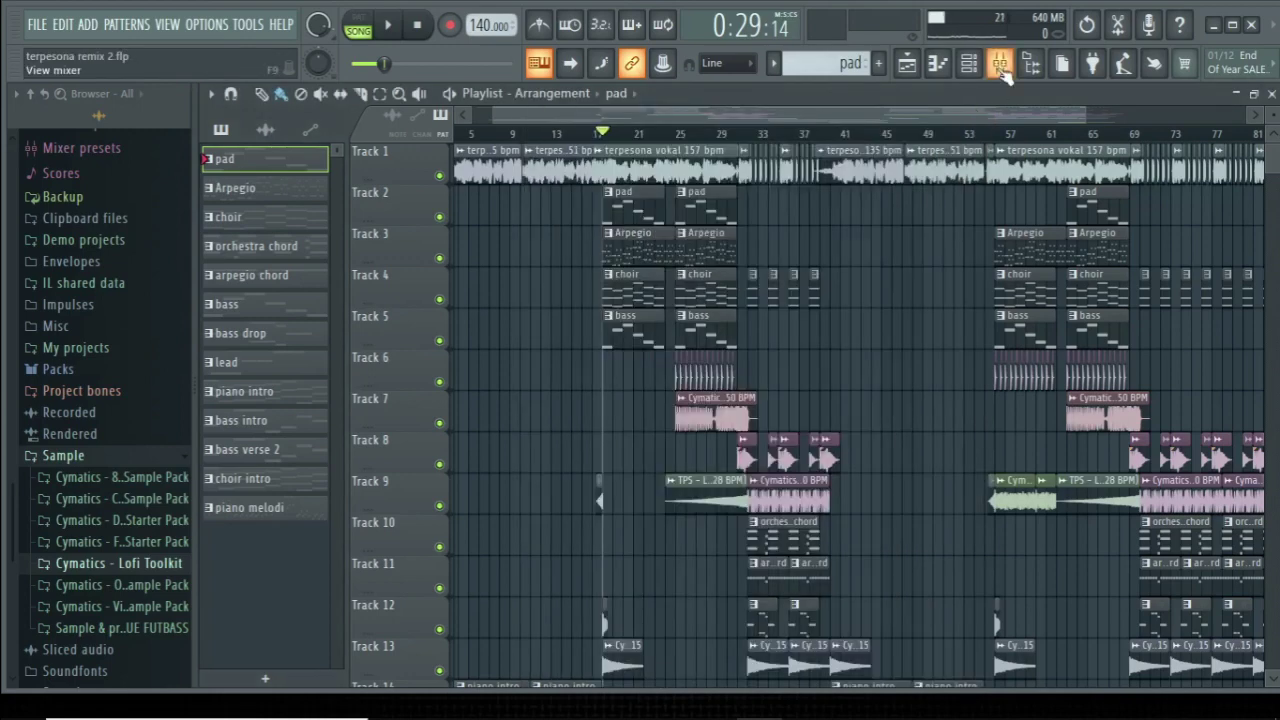
click(1001, 66)
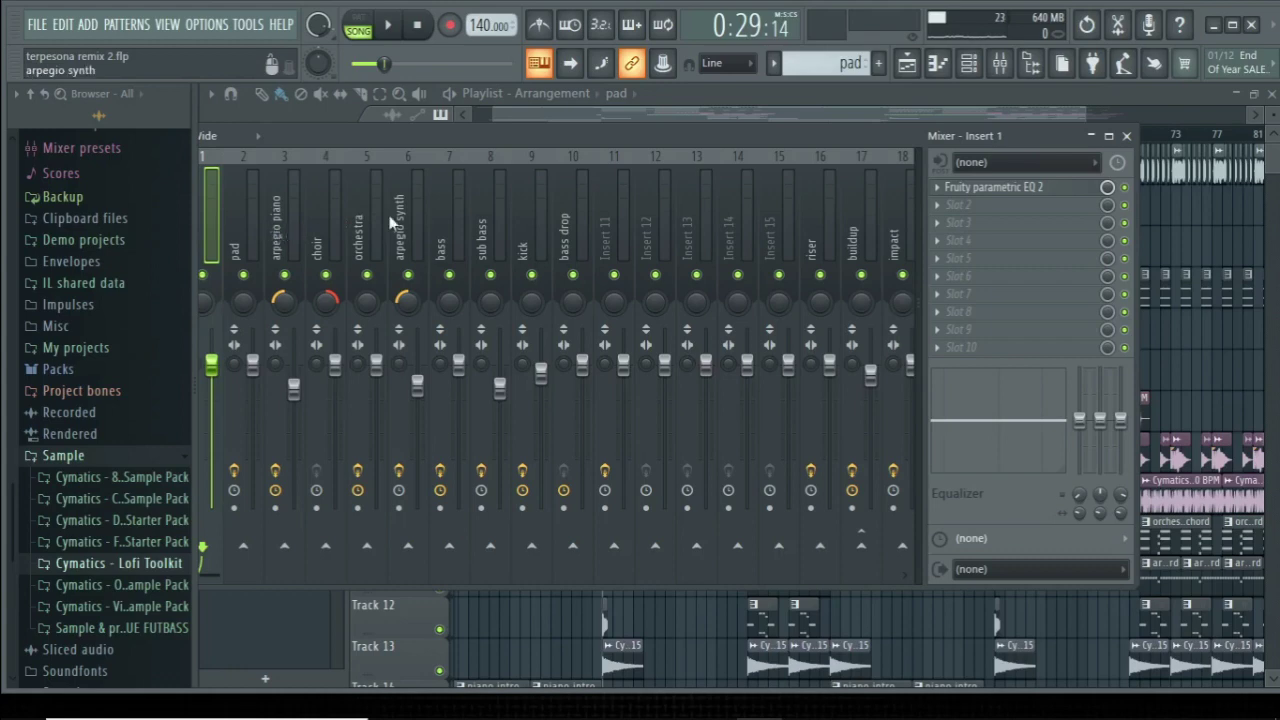
click(1127, 137)
click(999, 63)
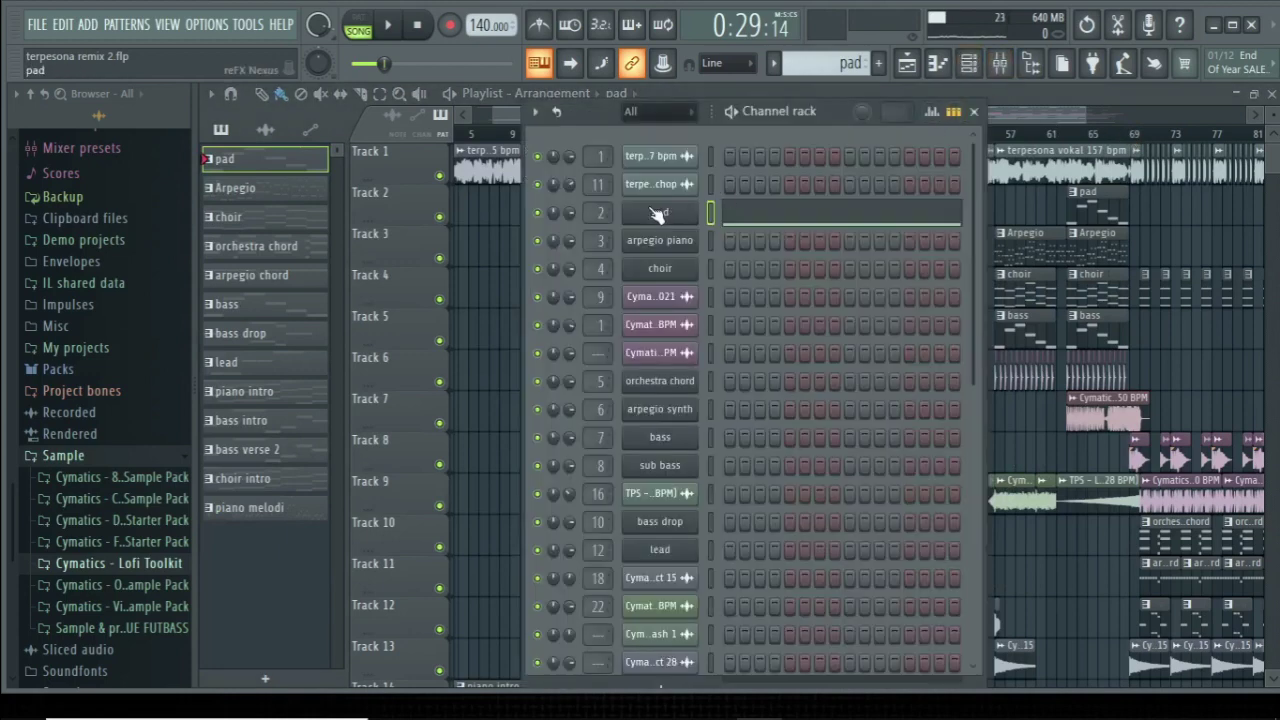
click(999, 63)
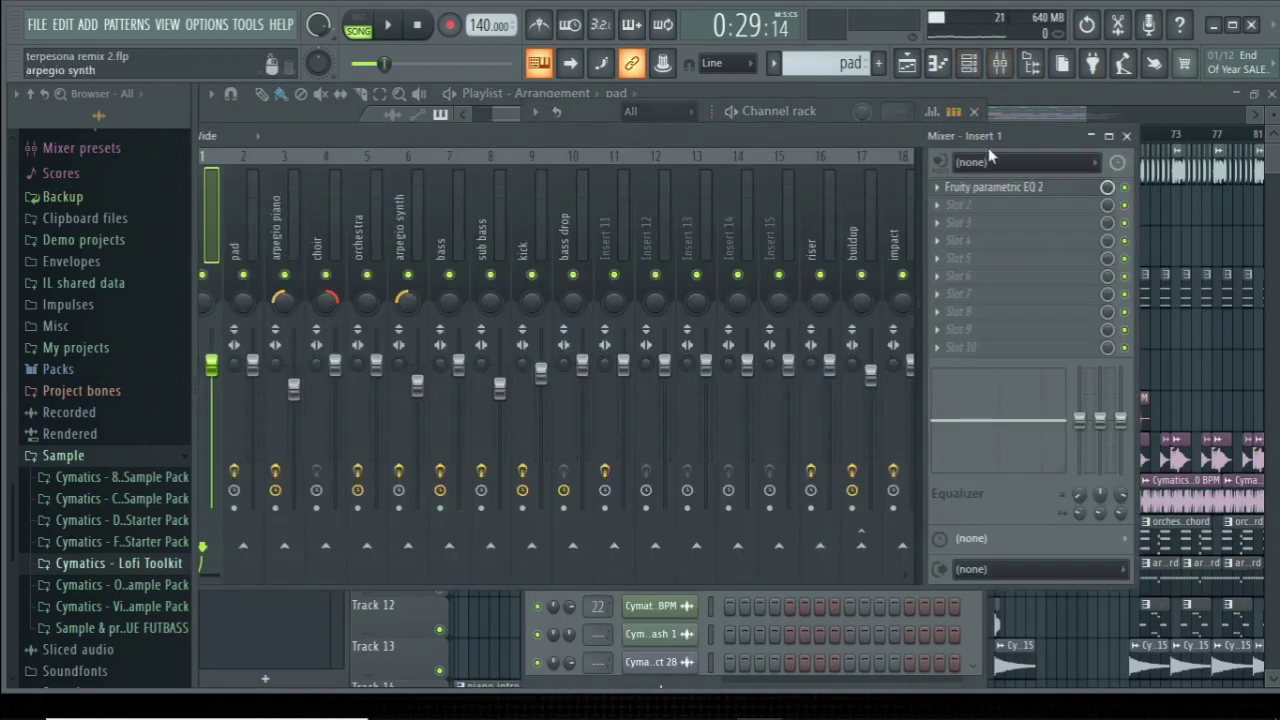
click(1127, 136)
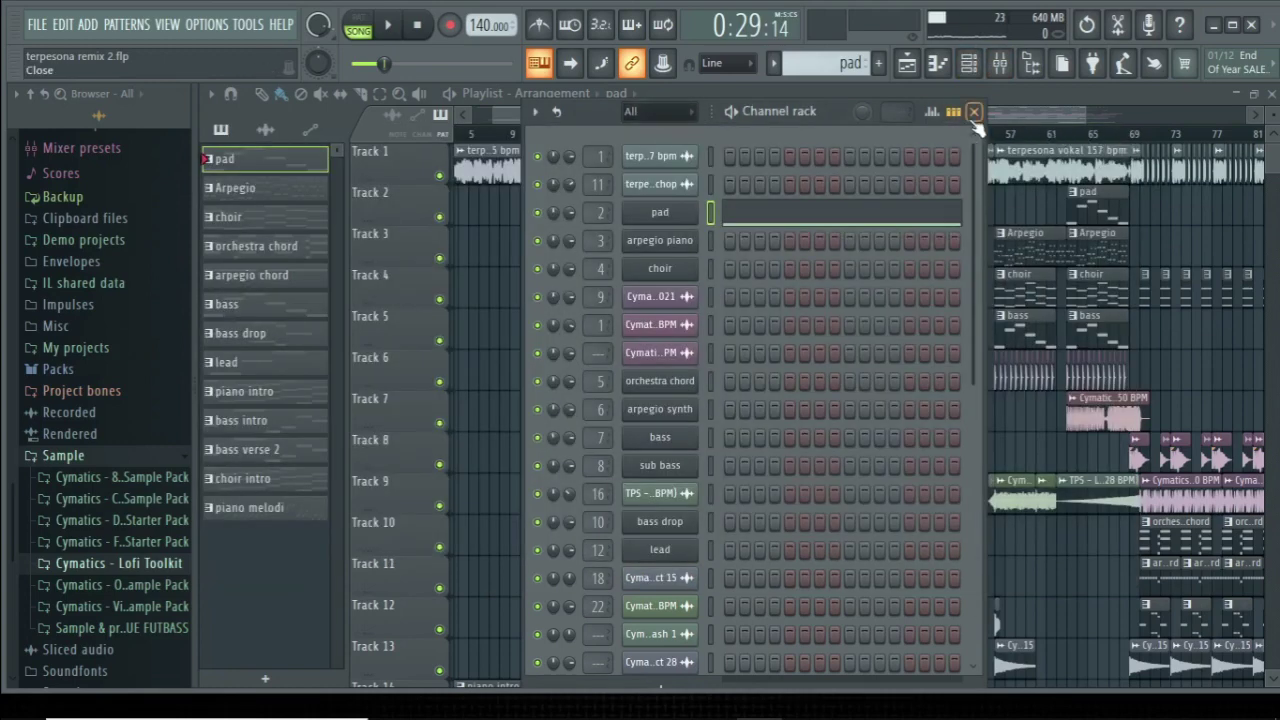
click(973, 111)
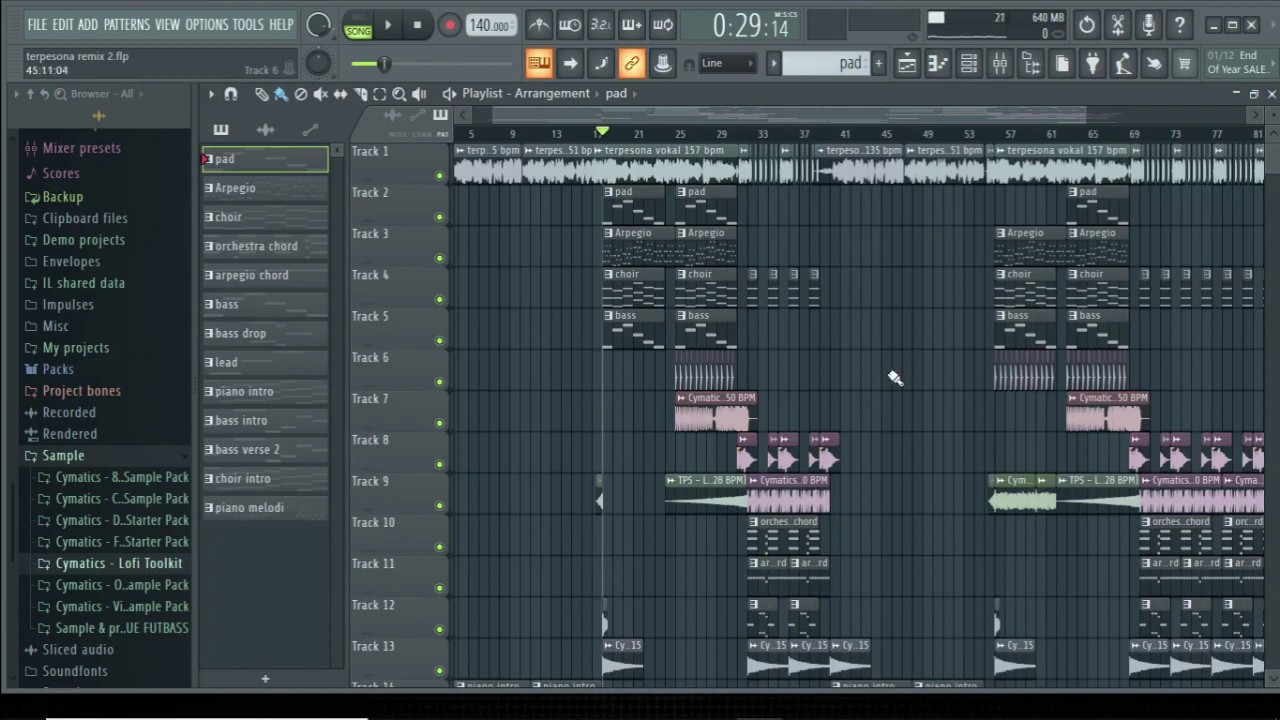
Look through the playlist's arrangement from Track 1 down to the unused tracks below Track 17.
scroll(893, 415, down, 4)
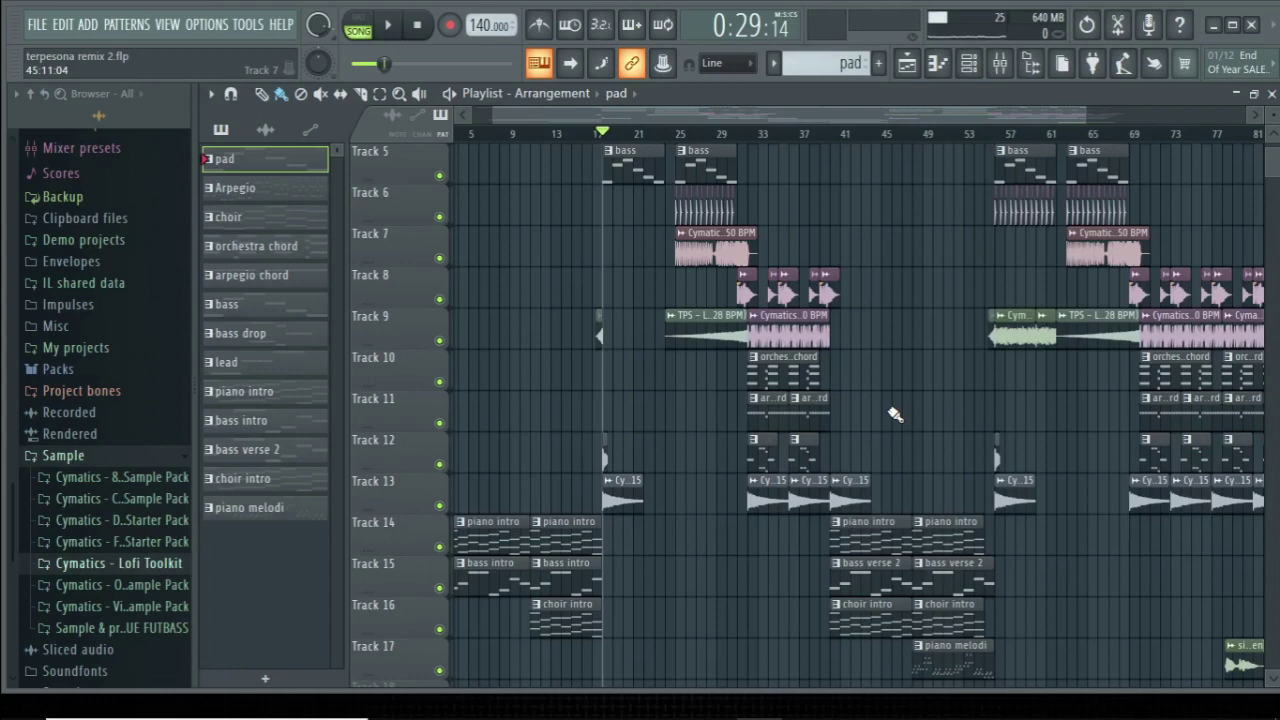
scroll(895, 415, up, 4)
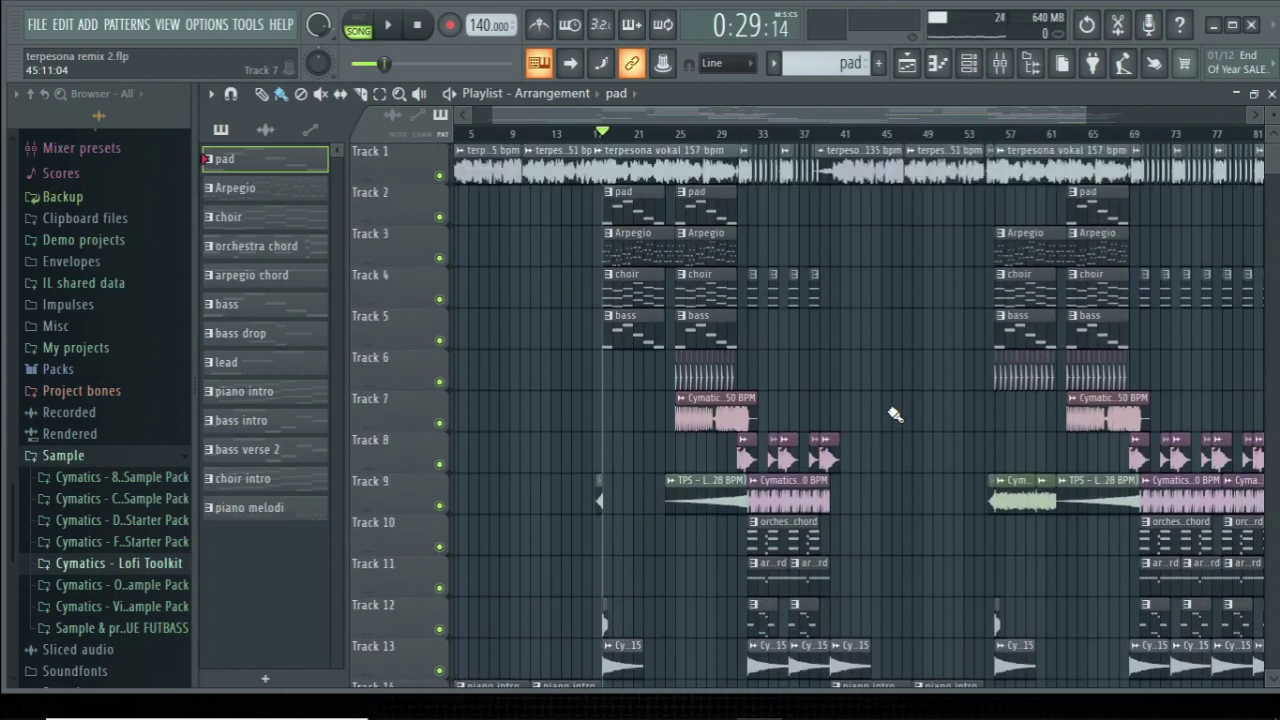
scroll(895, 415, down, 7)
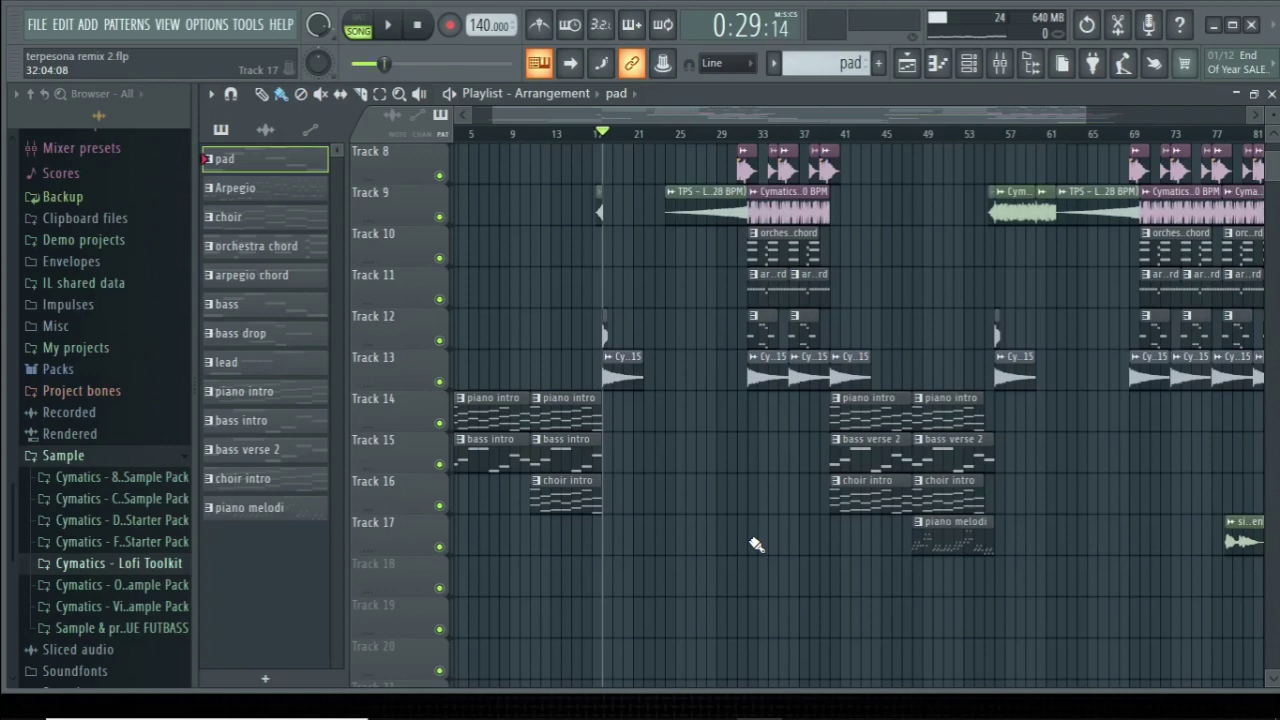
scroll(754, 542, up, 3)
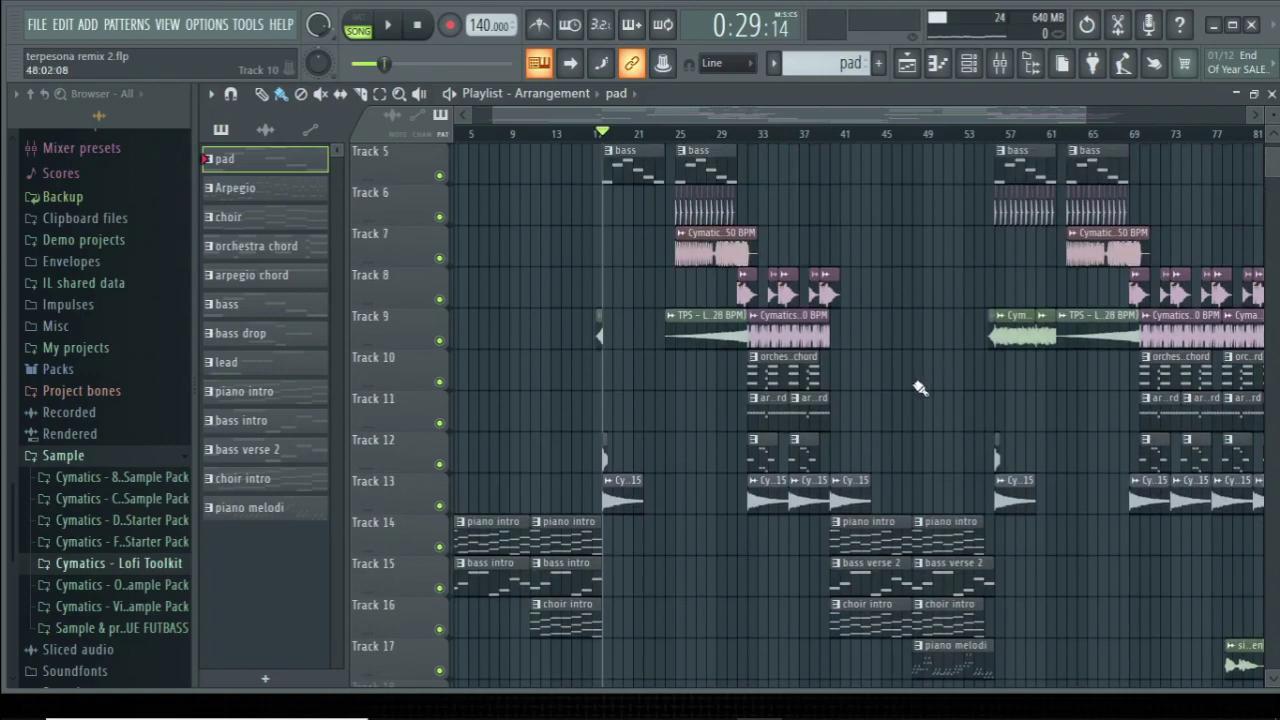
scroll(886, 400, up, 4)
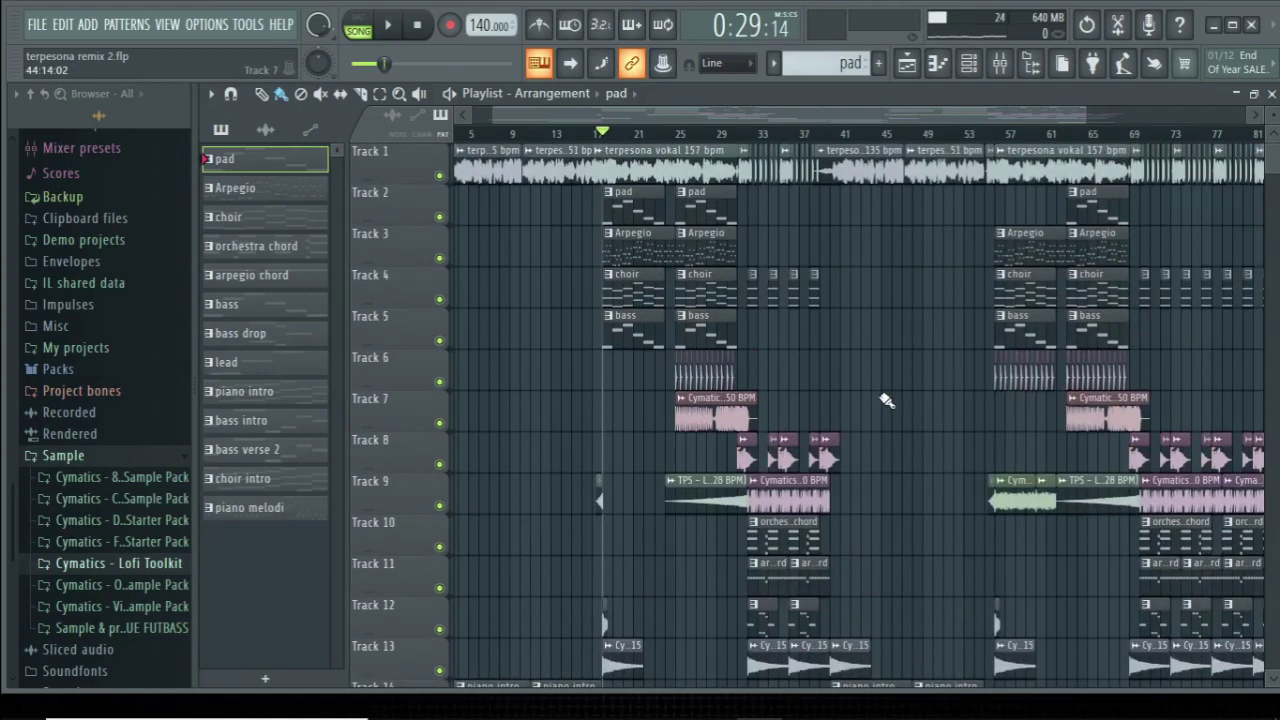